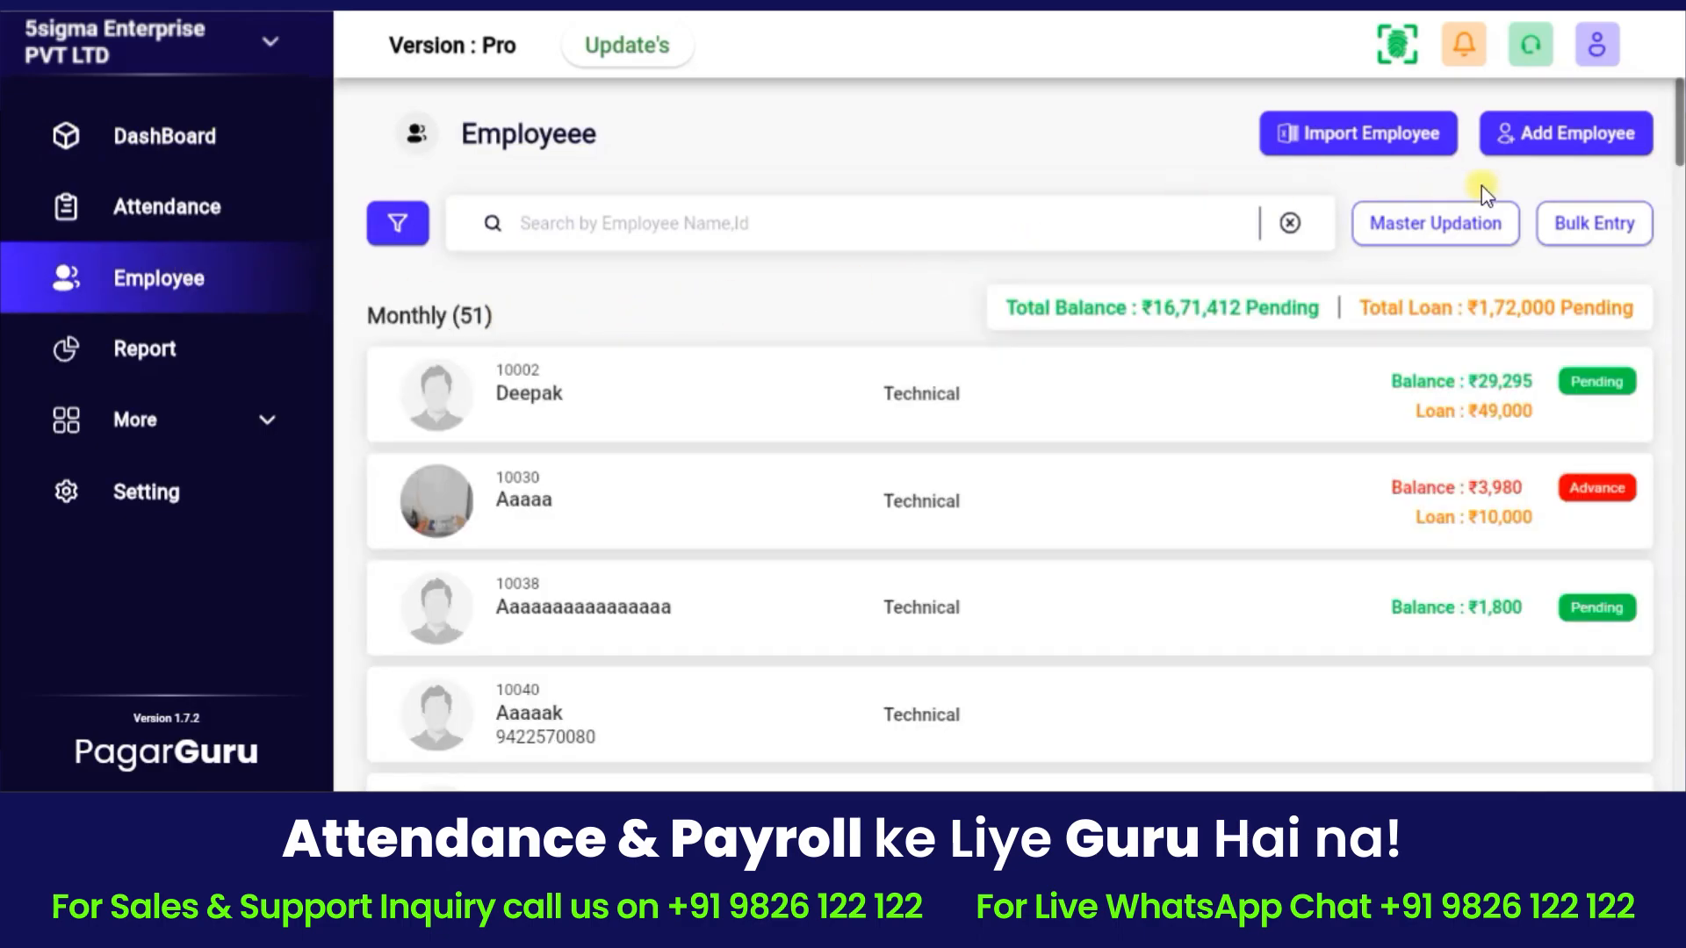
Start a new employee record and enter the employee's name and mobile number.
left_click(1594, 139)
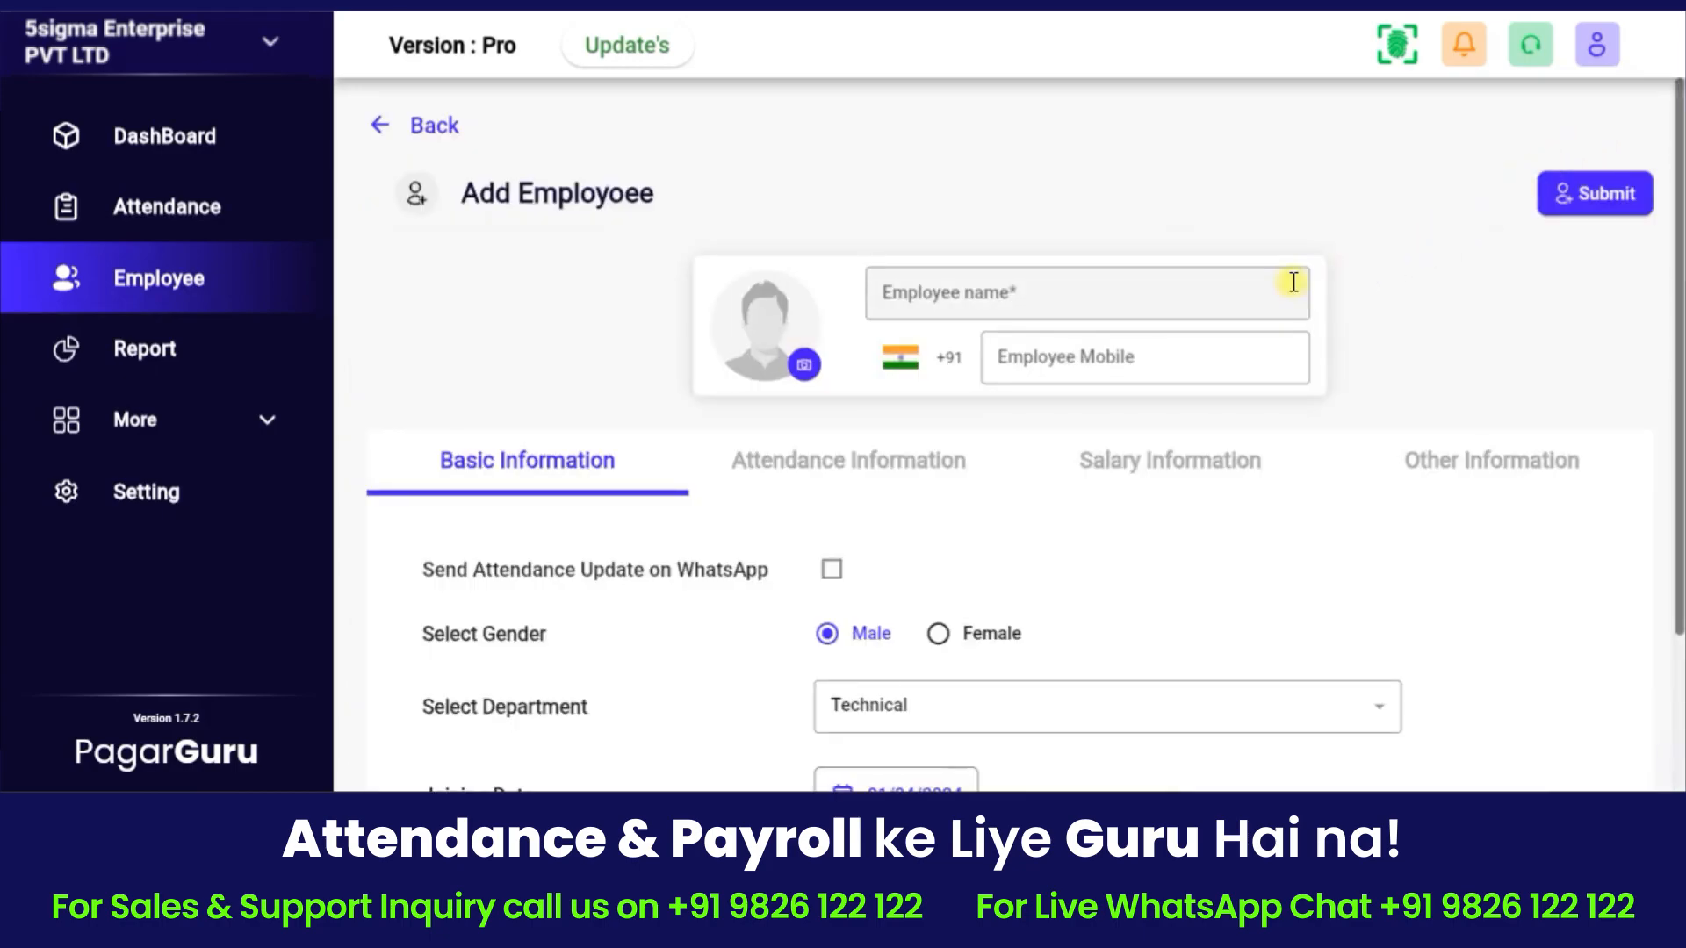
left_click(1017, 283)
type("Deepak")
left_click(1053, 358)
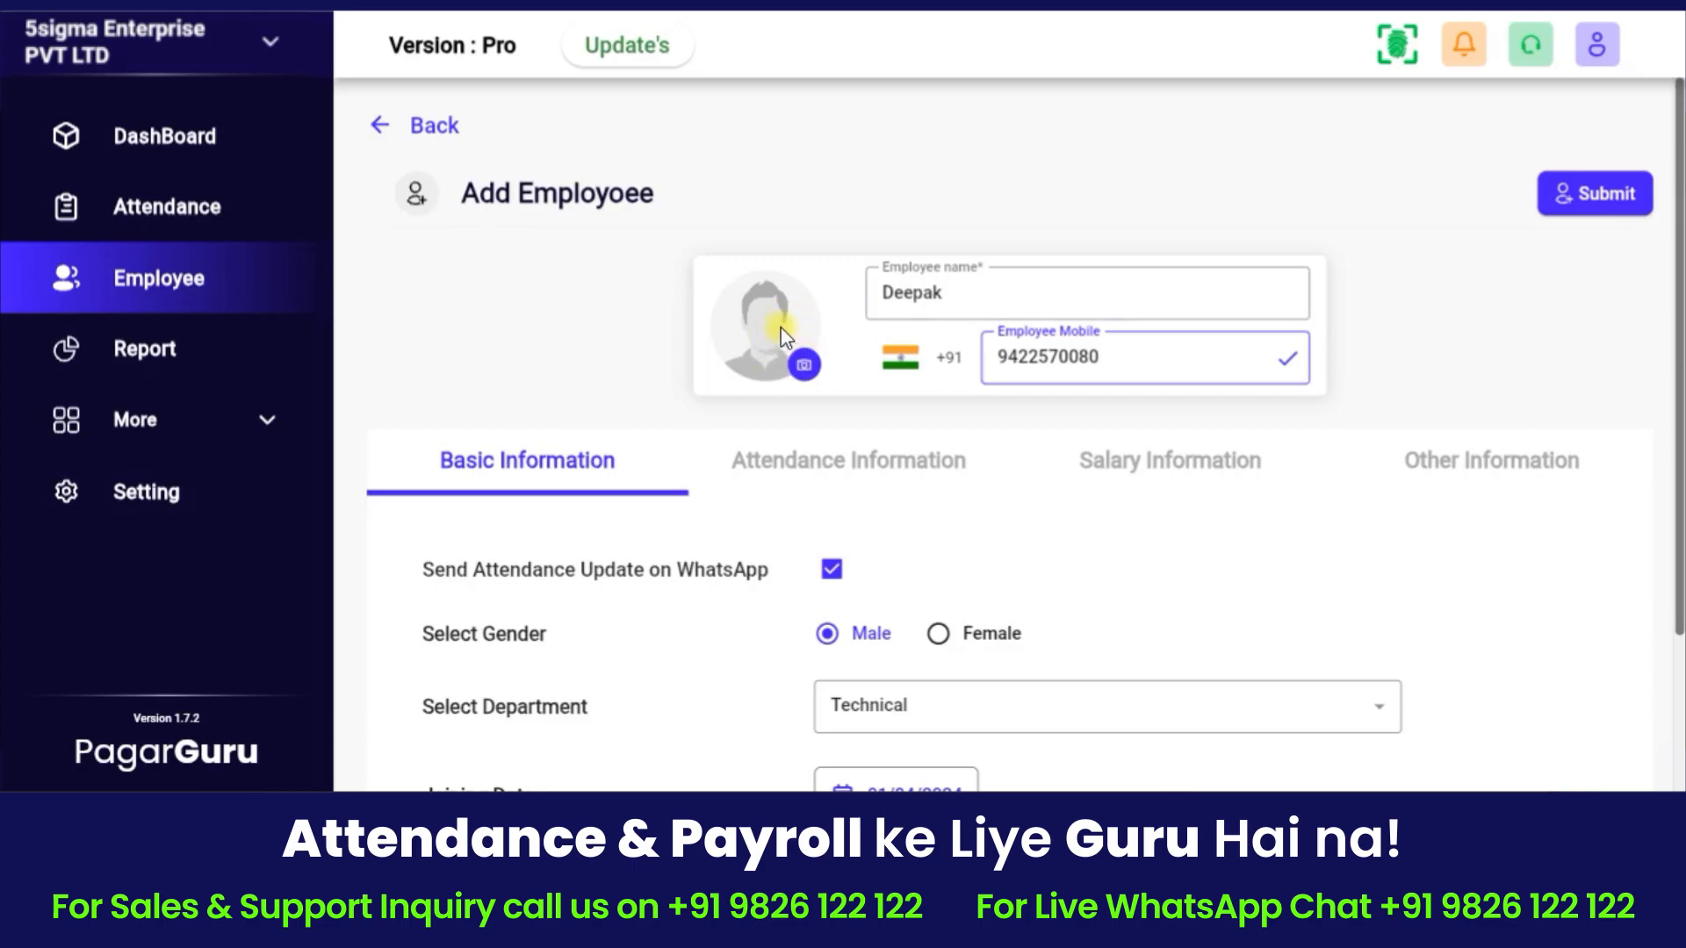
Keep Technical as the department, set joining date 01/04/2024, and continue to attendance settings.
scroll(838, 479, "down", 2)
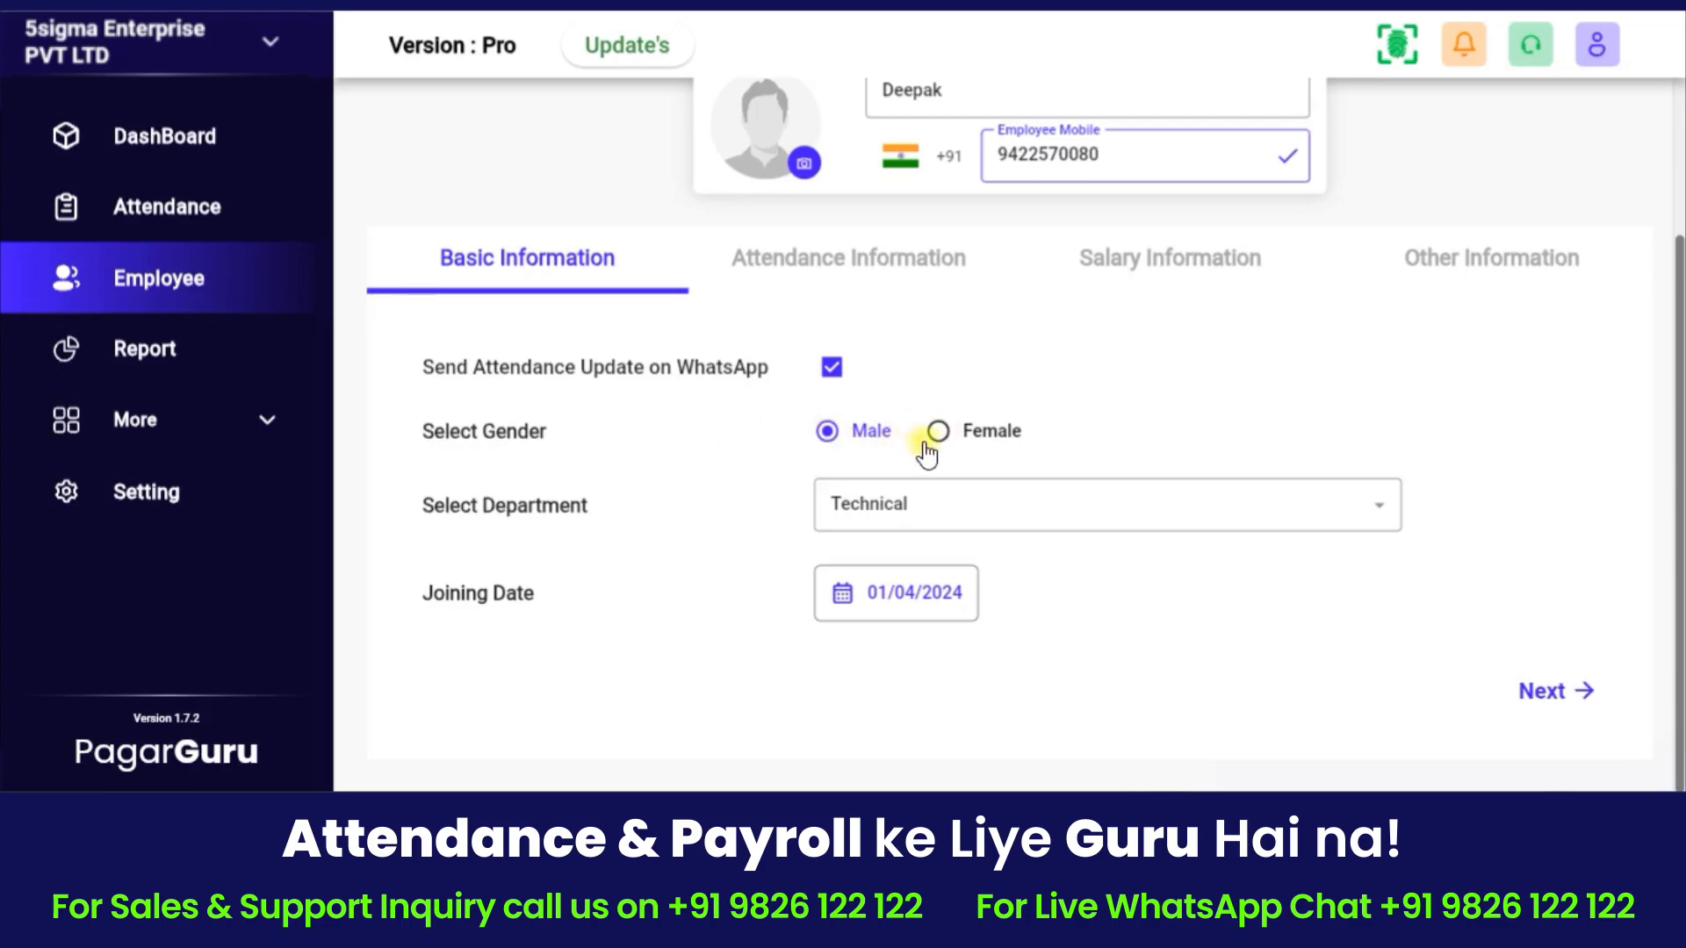
left_click(931, 507)
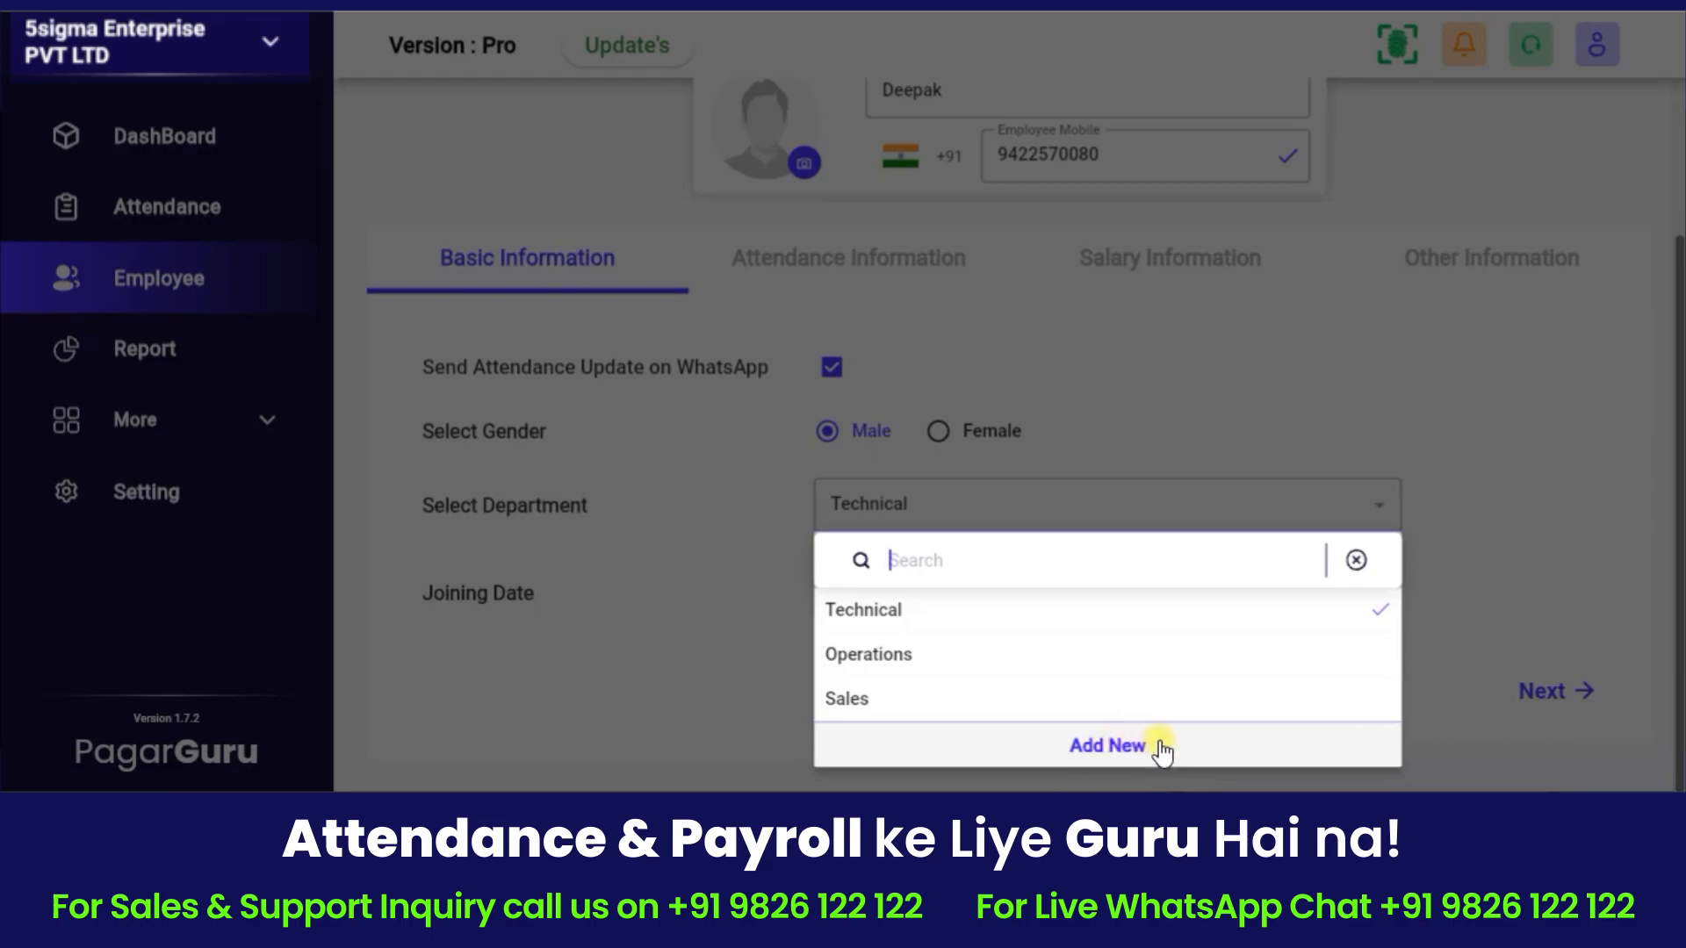
left_click(904, 607)
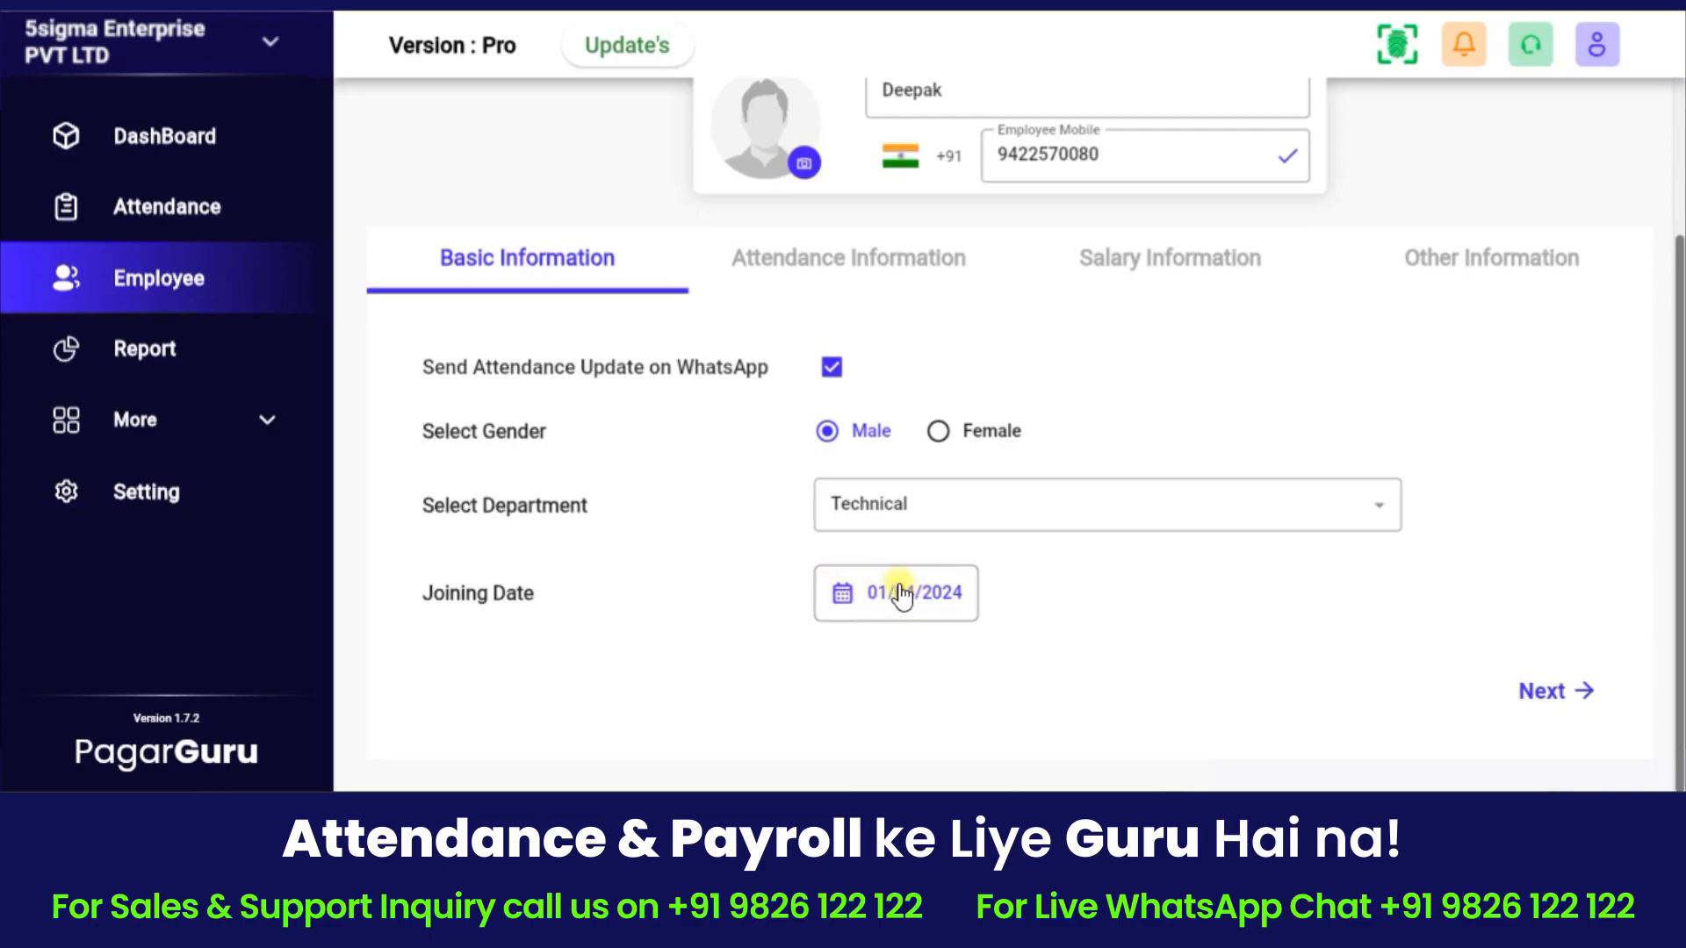
left_click(896, 591)
left_click(1078, 569)
left_click(1561, 705)
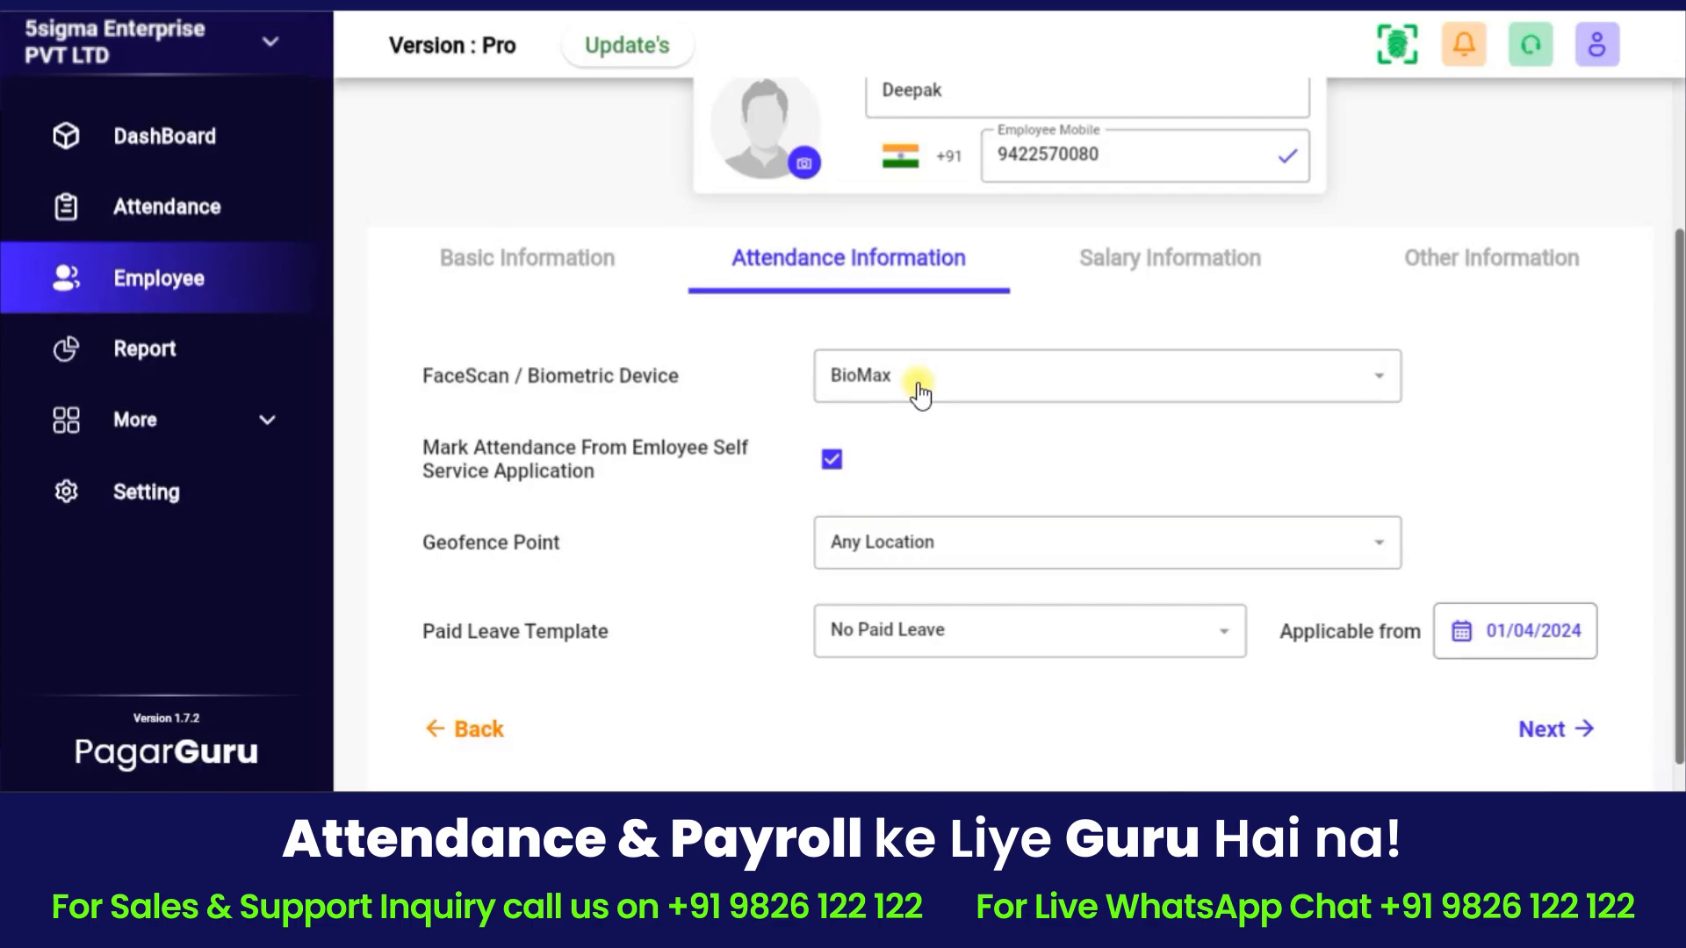
left_click(968, 384)
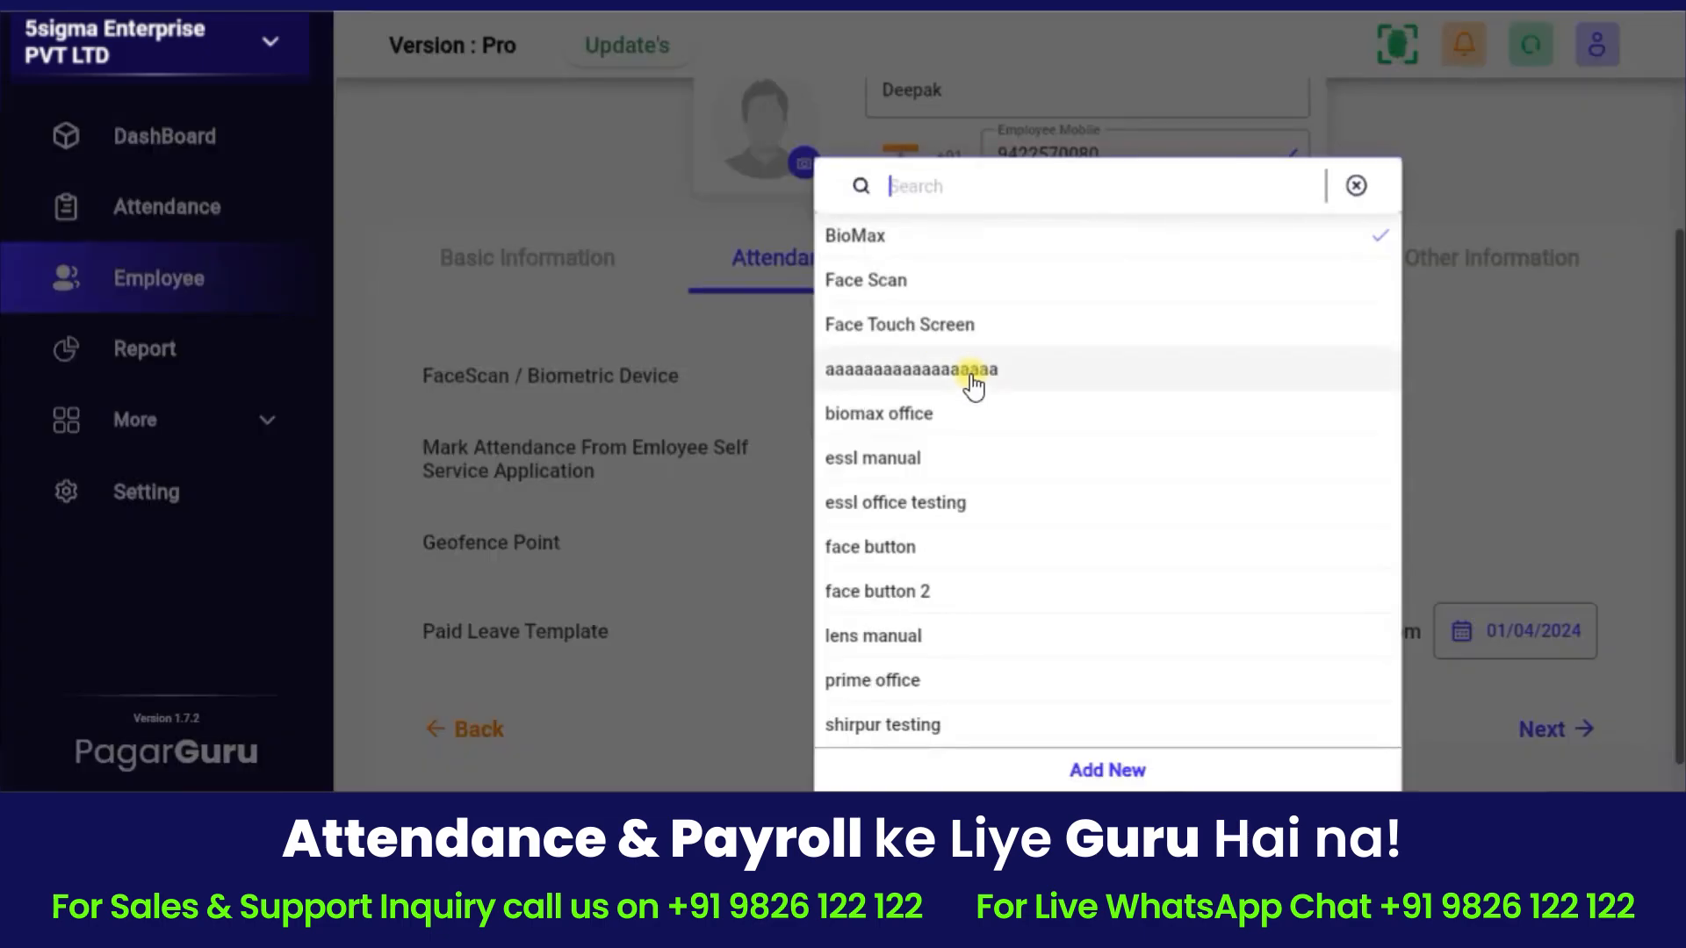
left_click(956, 251)
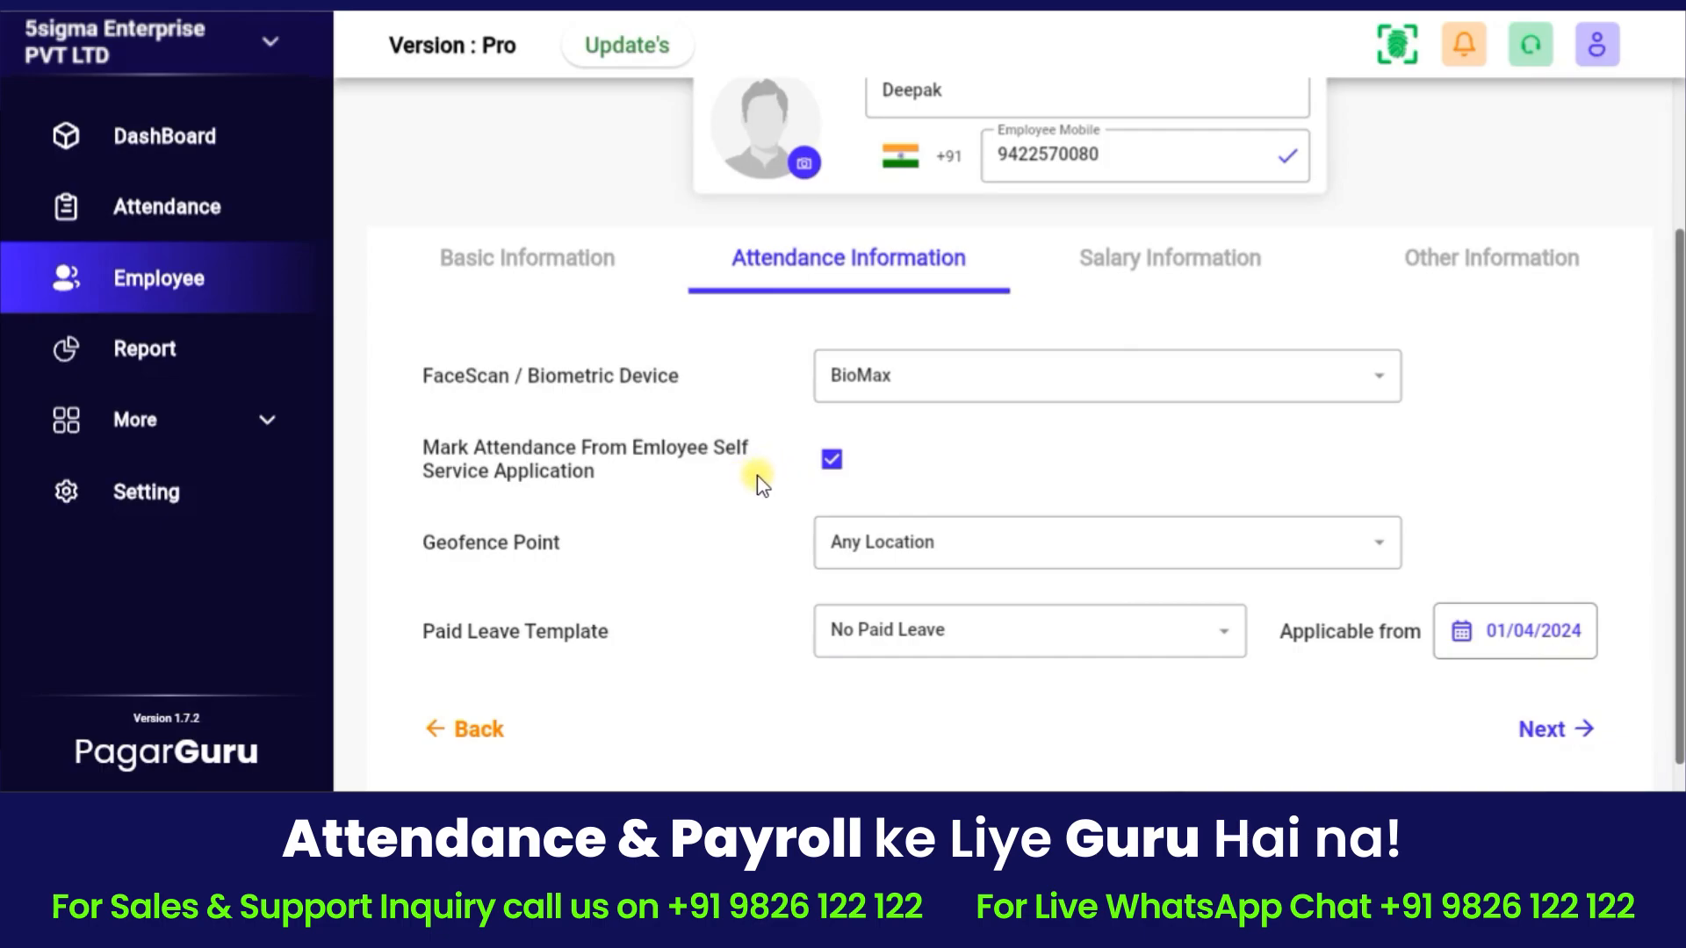
scroll(772, 478, "down", 1)
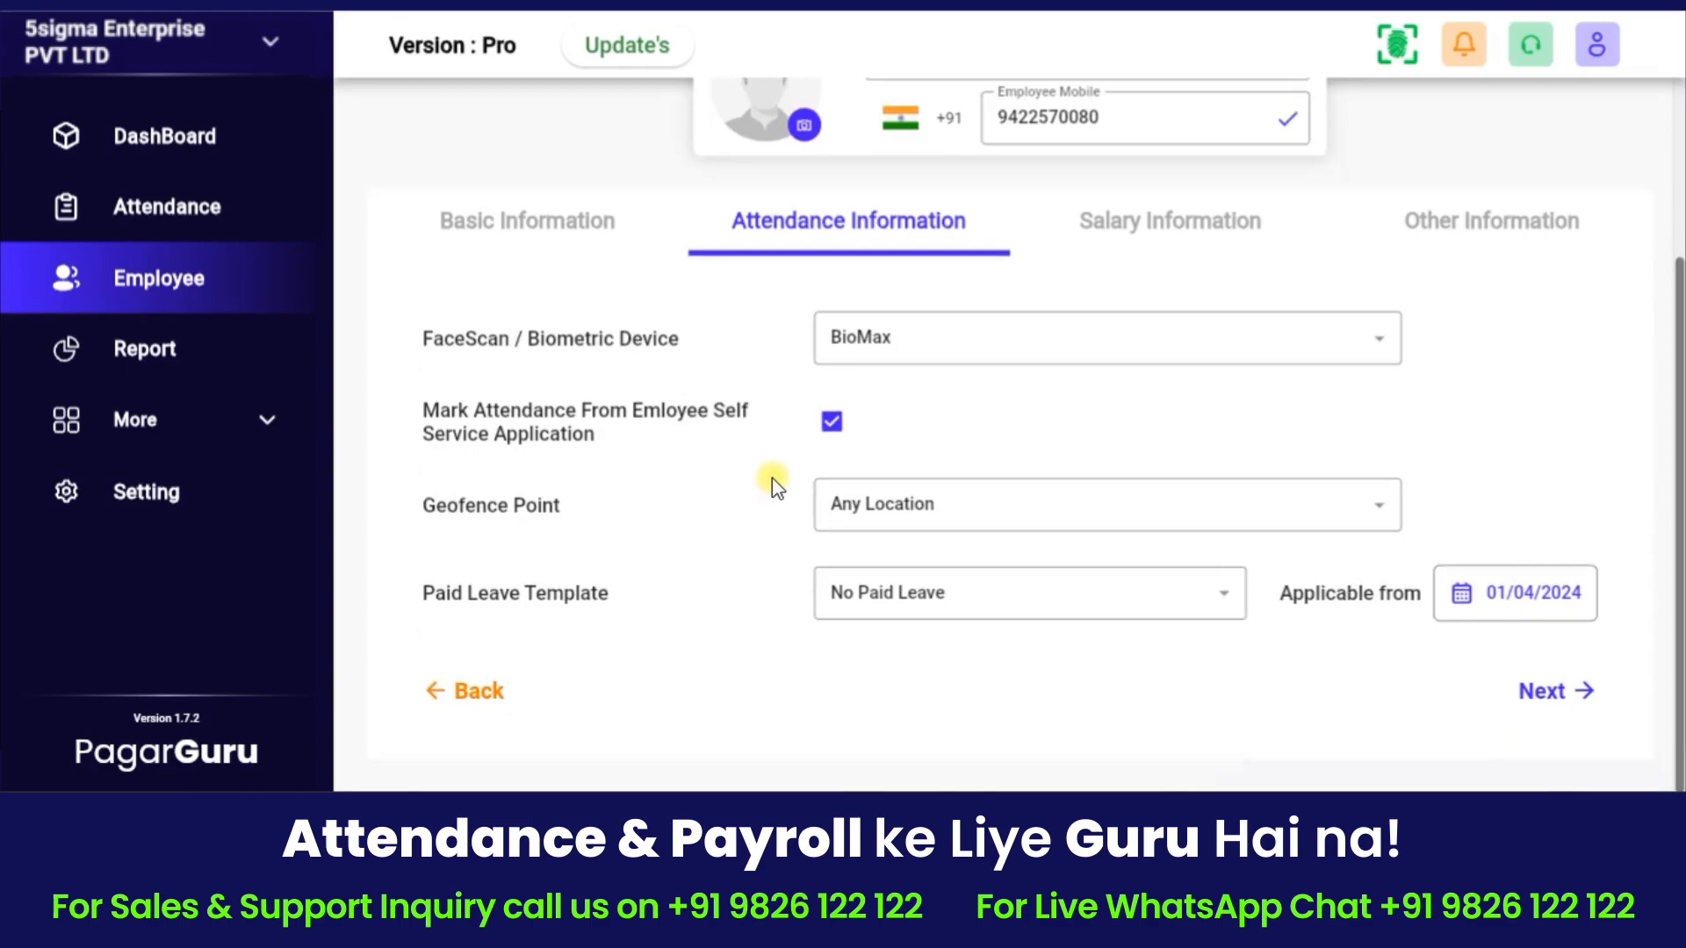
Keep Any Location as the geofence point and No Paid Leave as the leave template.
left_click(985, 493)
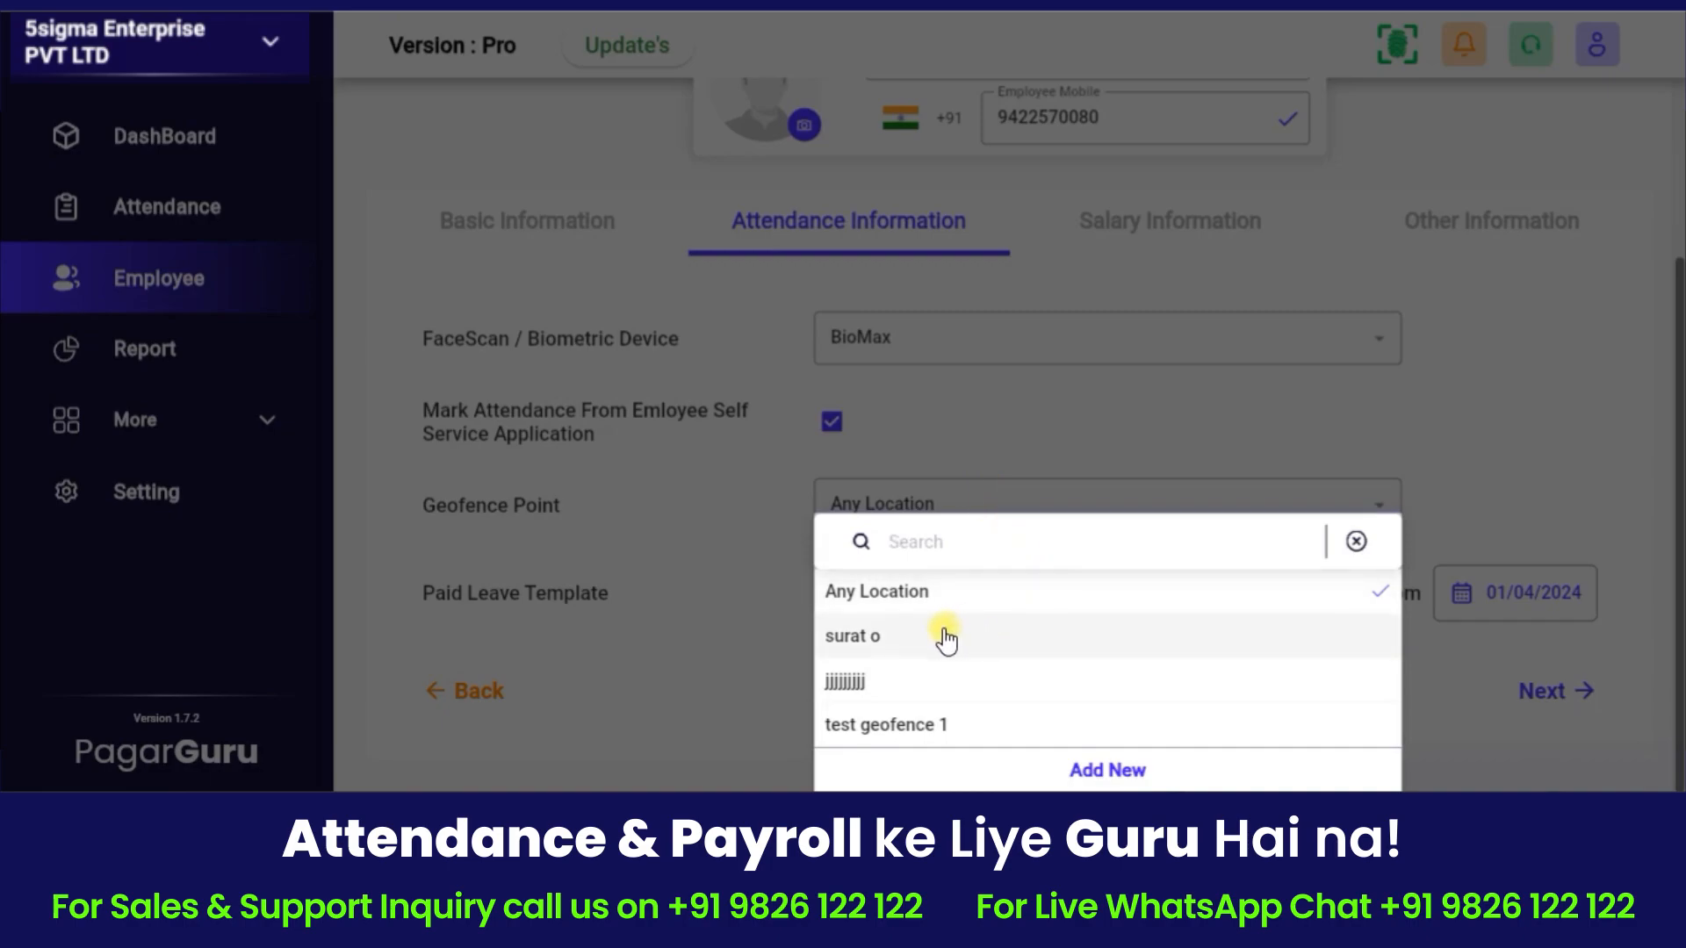
left_click(1543, 771)
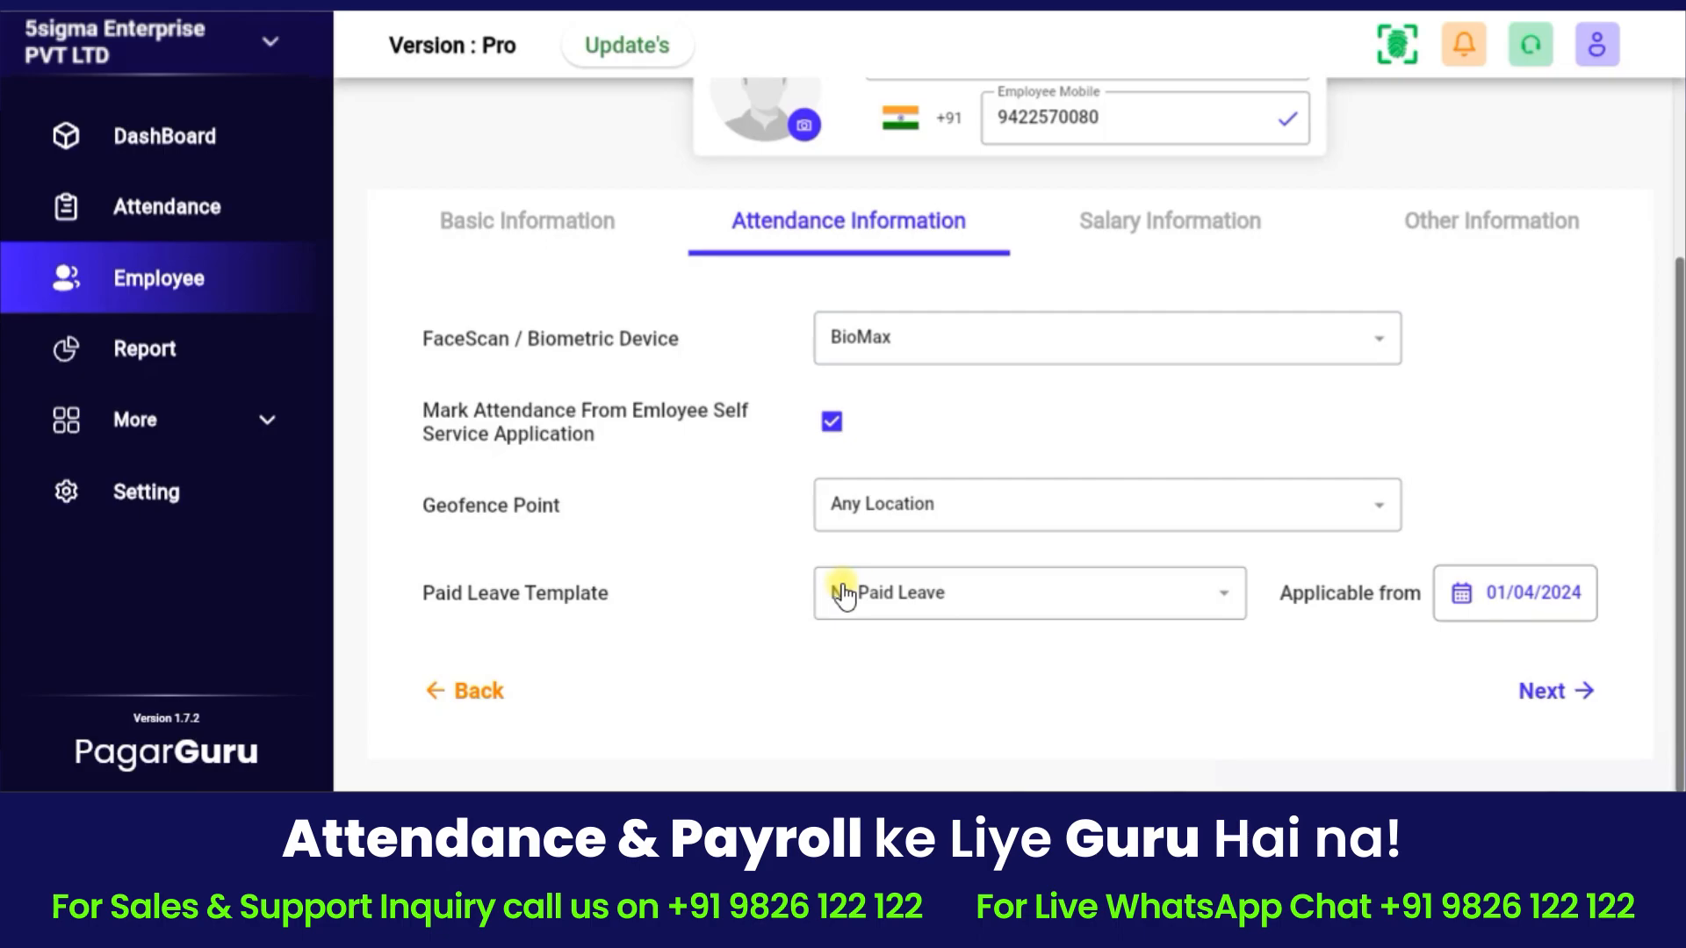
left_click(868, 597)
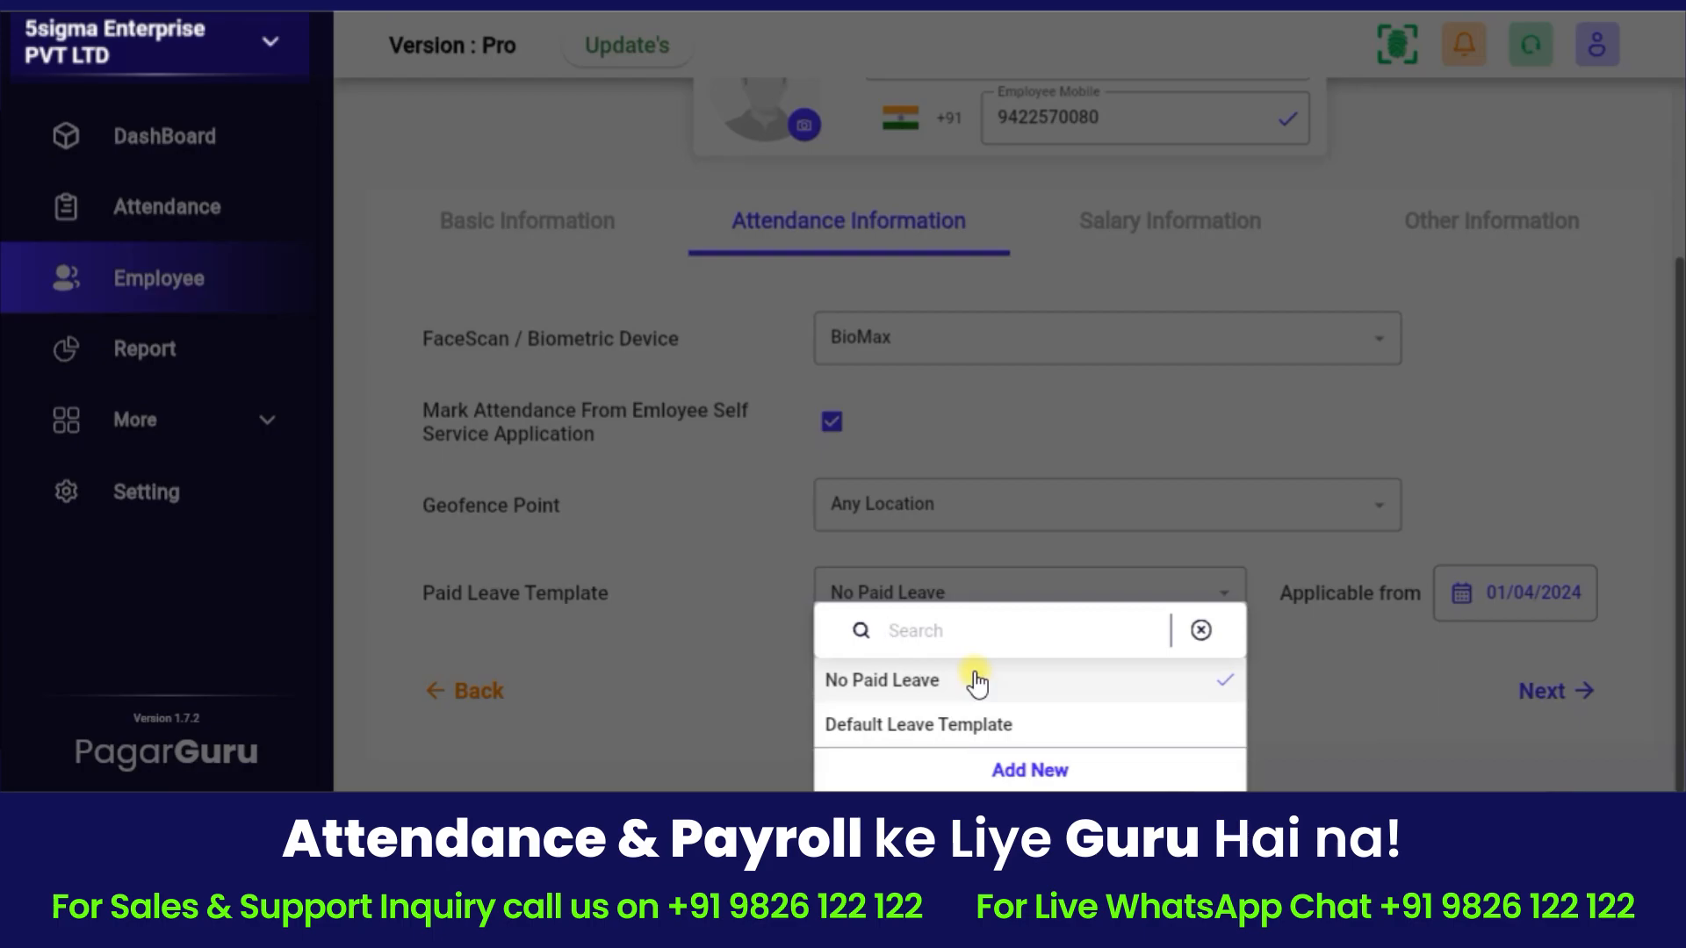
left_click(896, 683)
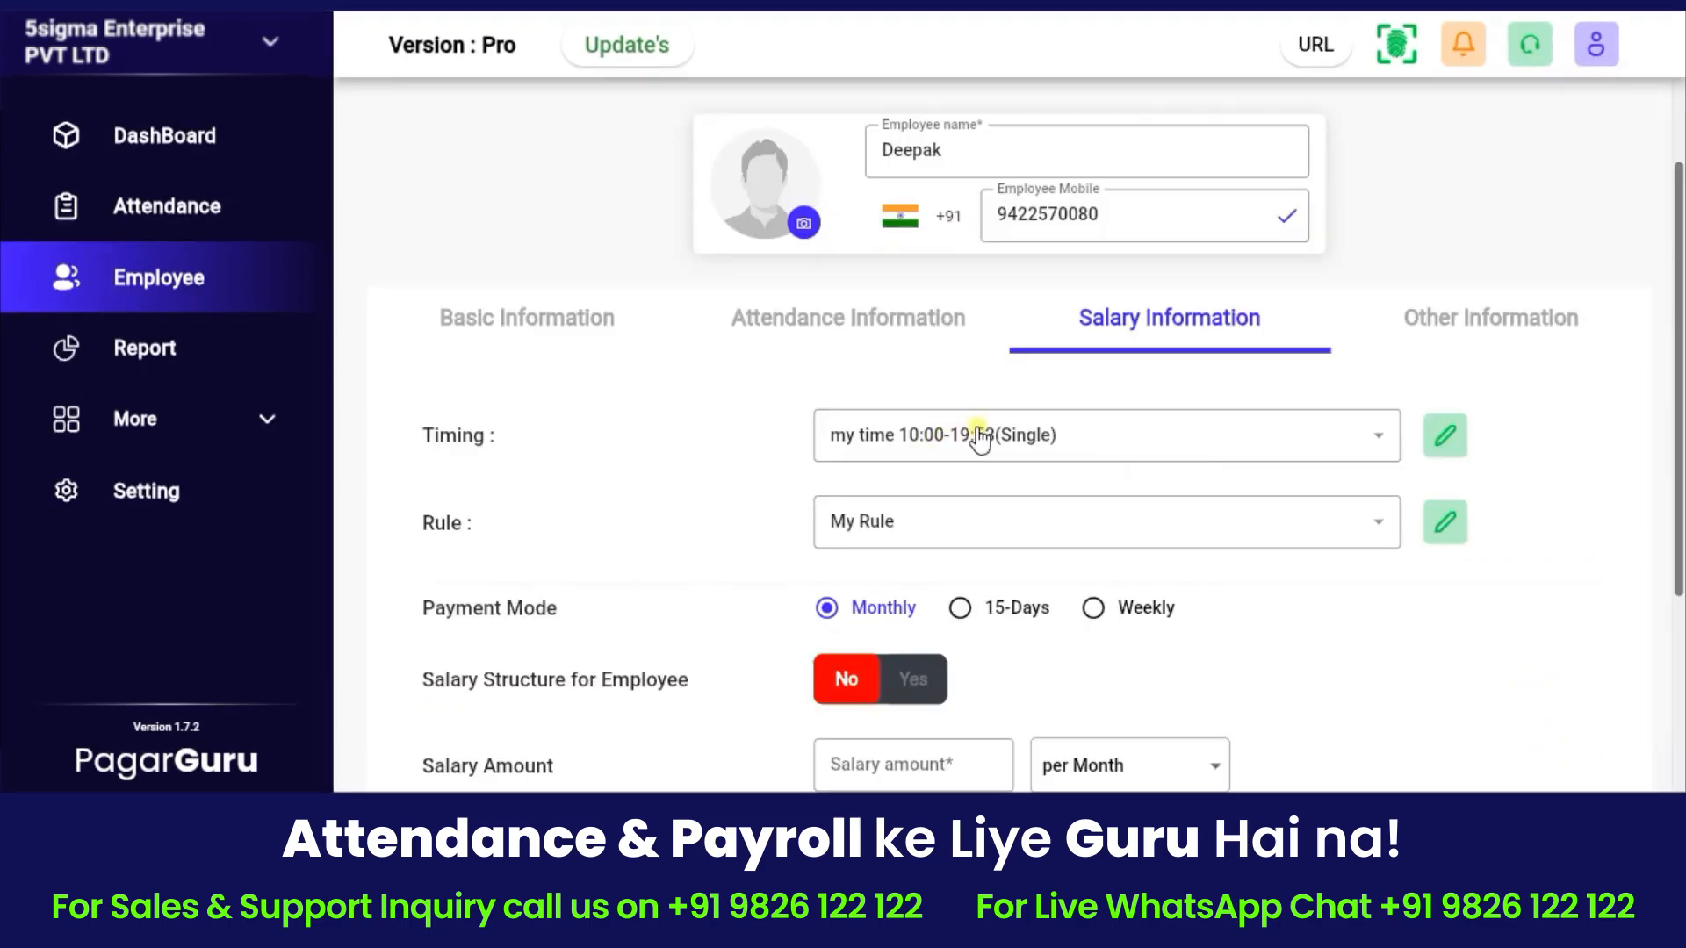
left_click(973, 437)
left_click(920, 547)
left_click(935, 540)
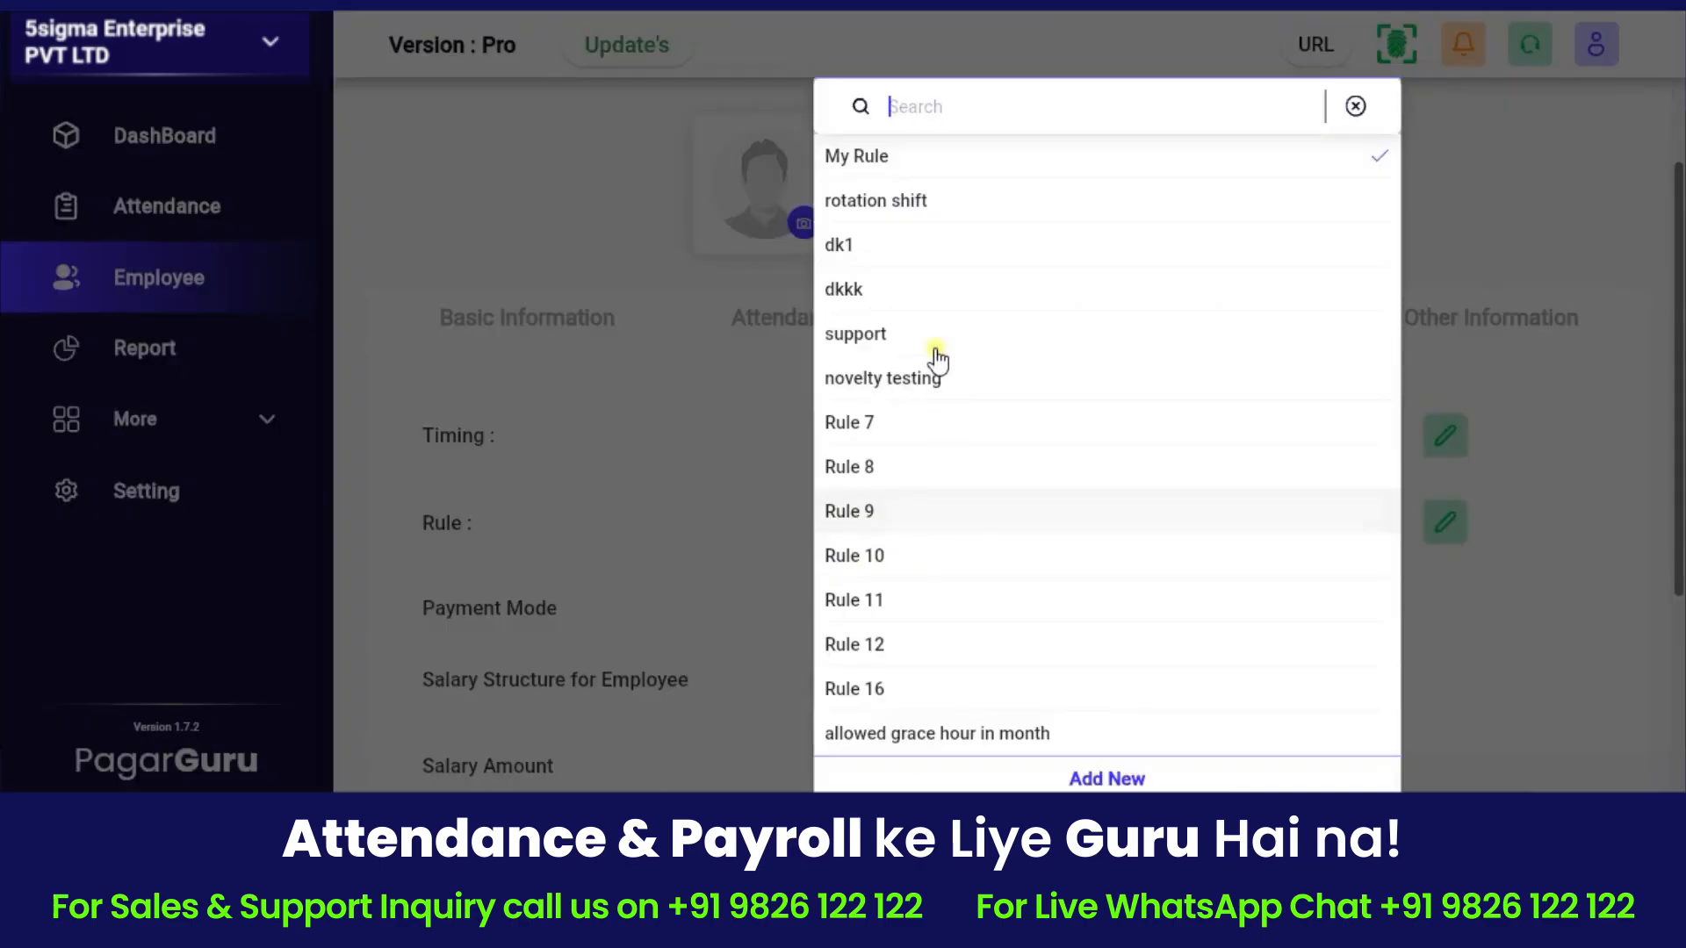
left_click(887, 166)
scroll(913, 485, "down", 2)
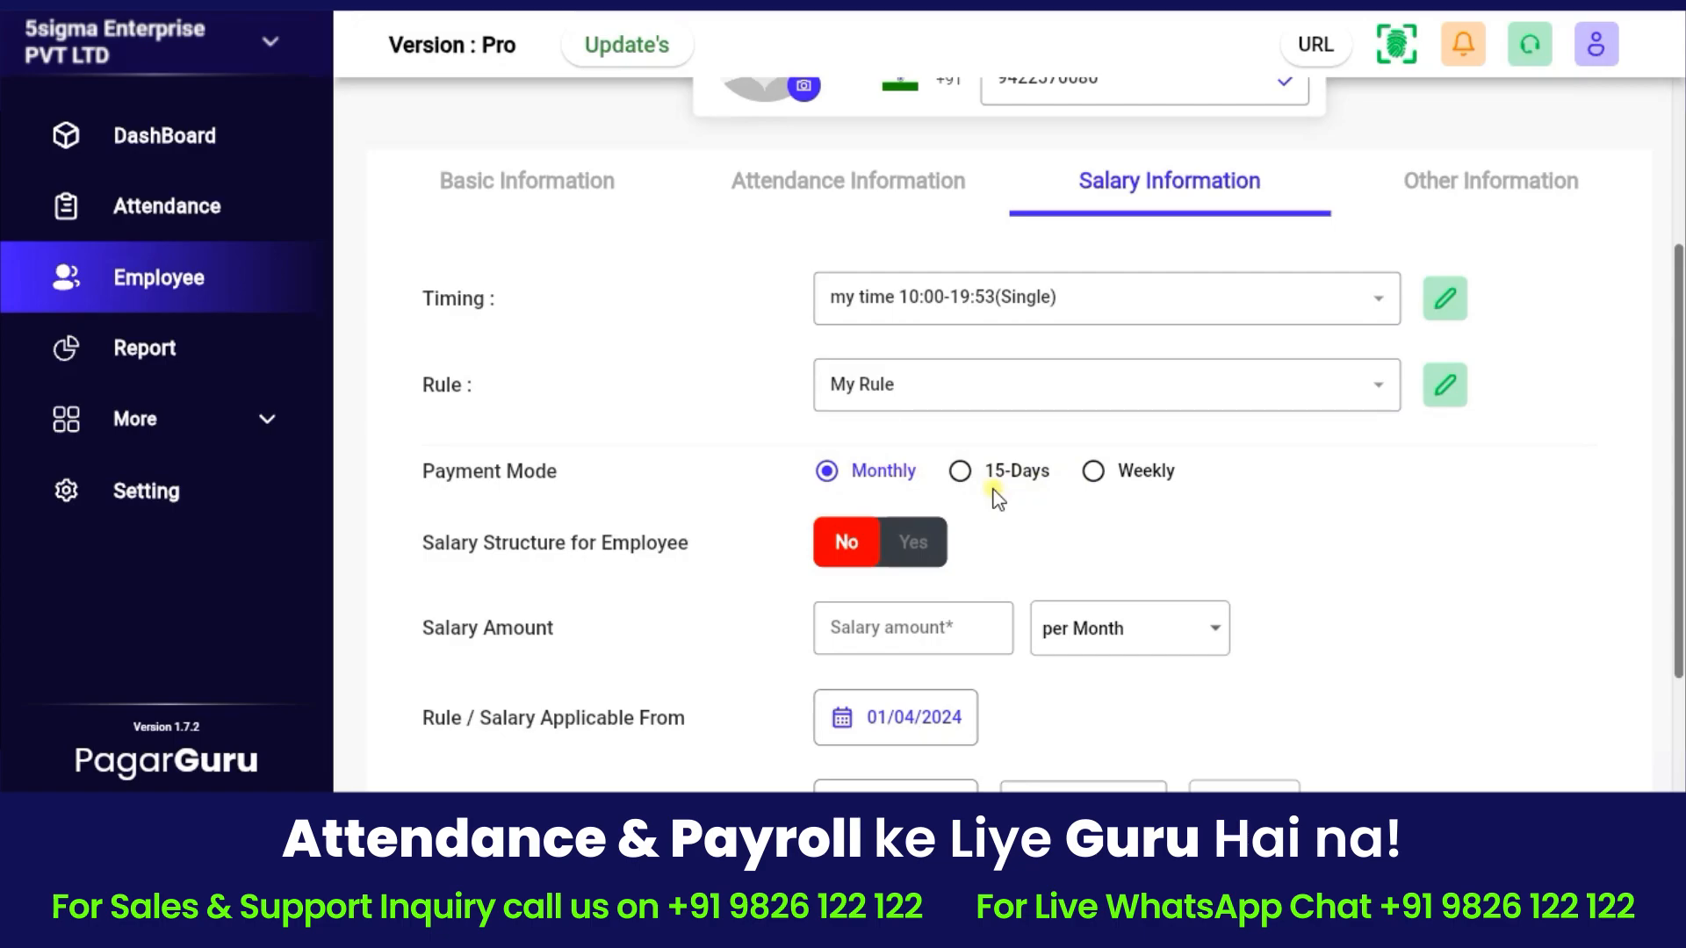
left_click(911, 544)
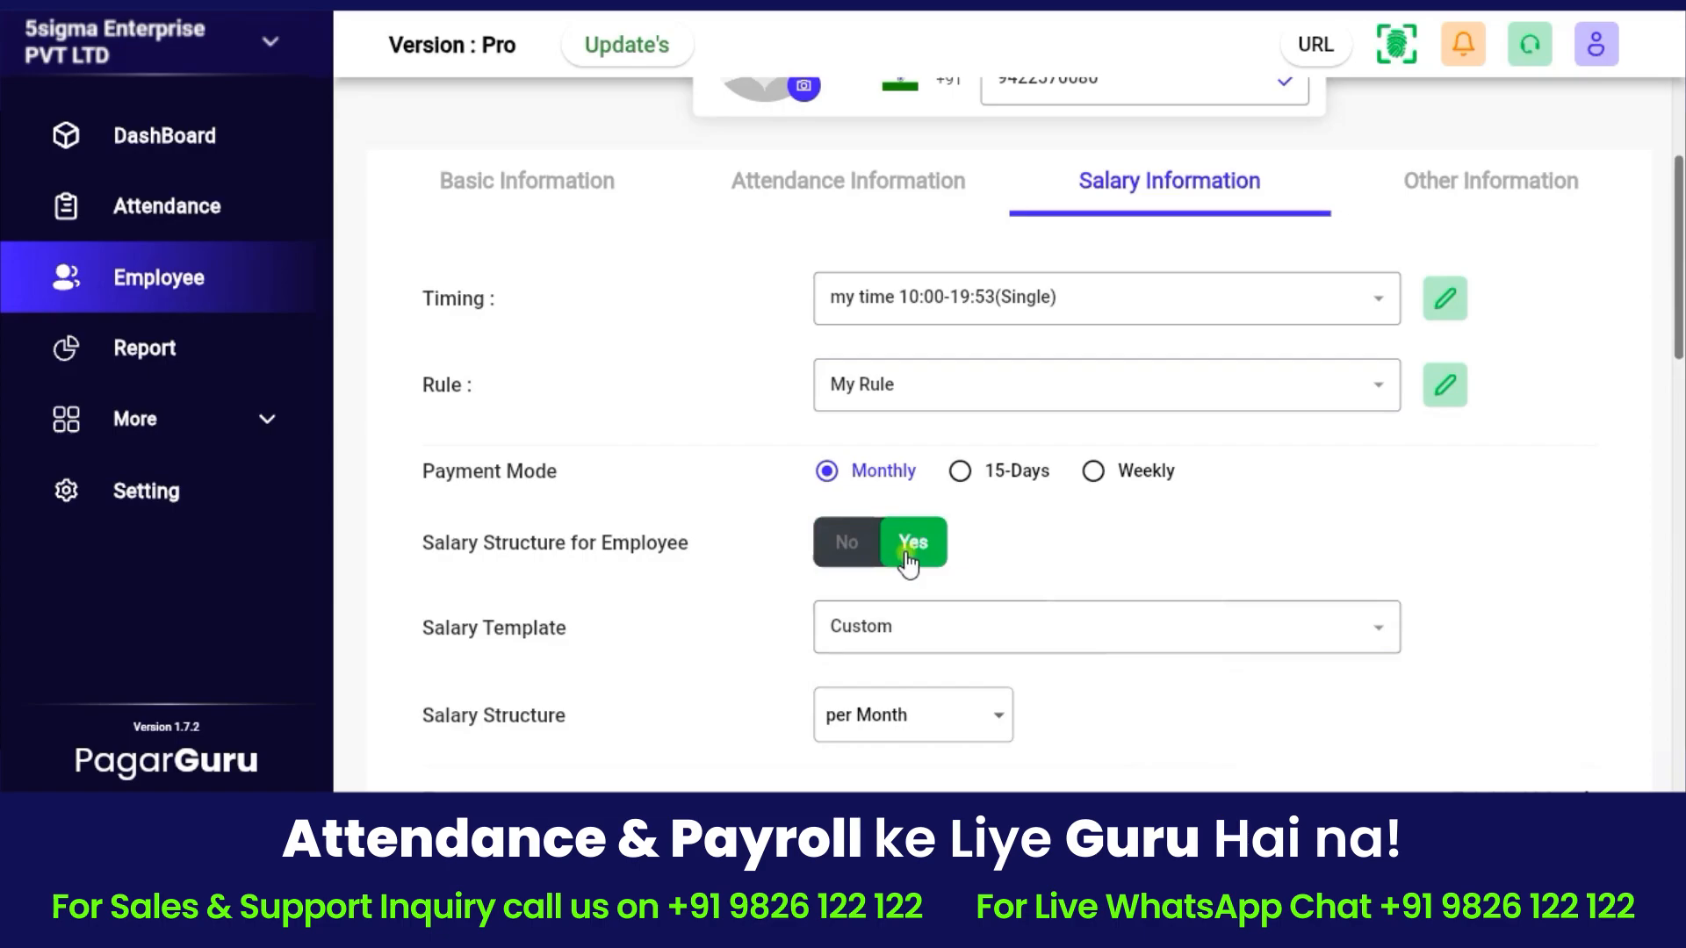
left_click(848, 546)
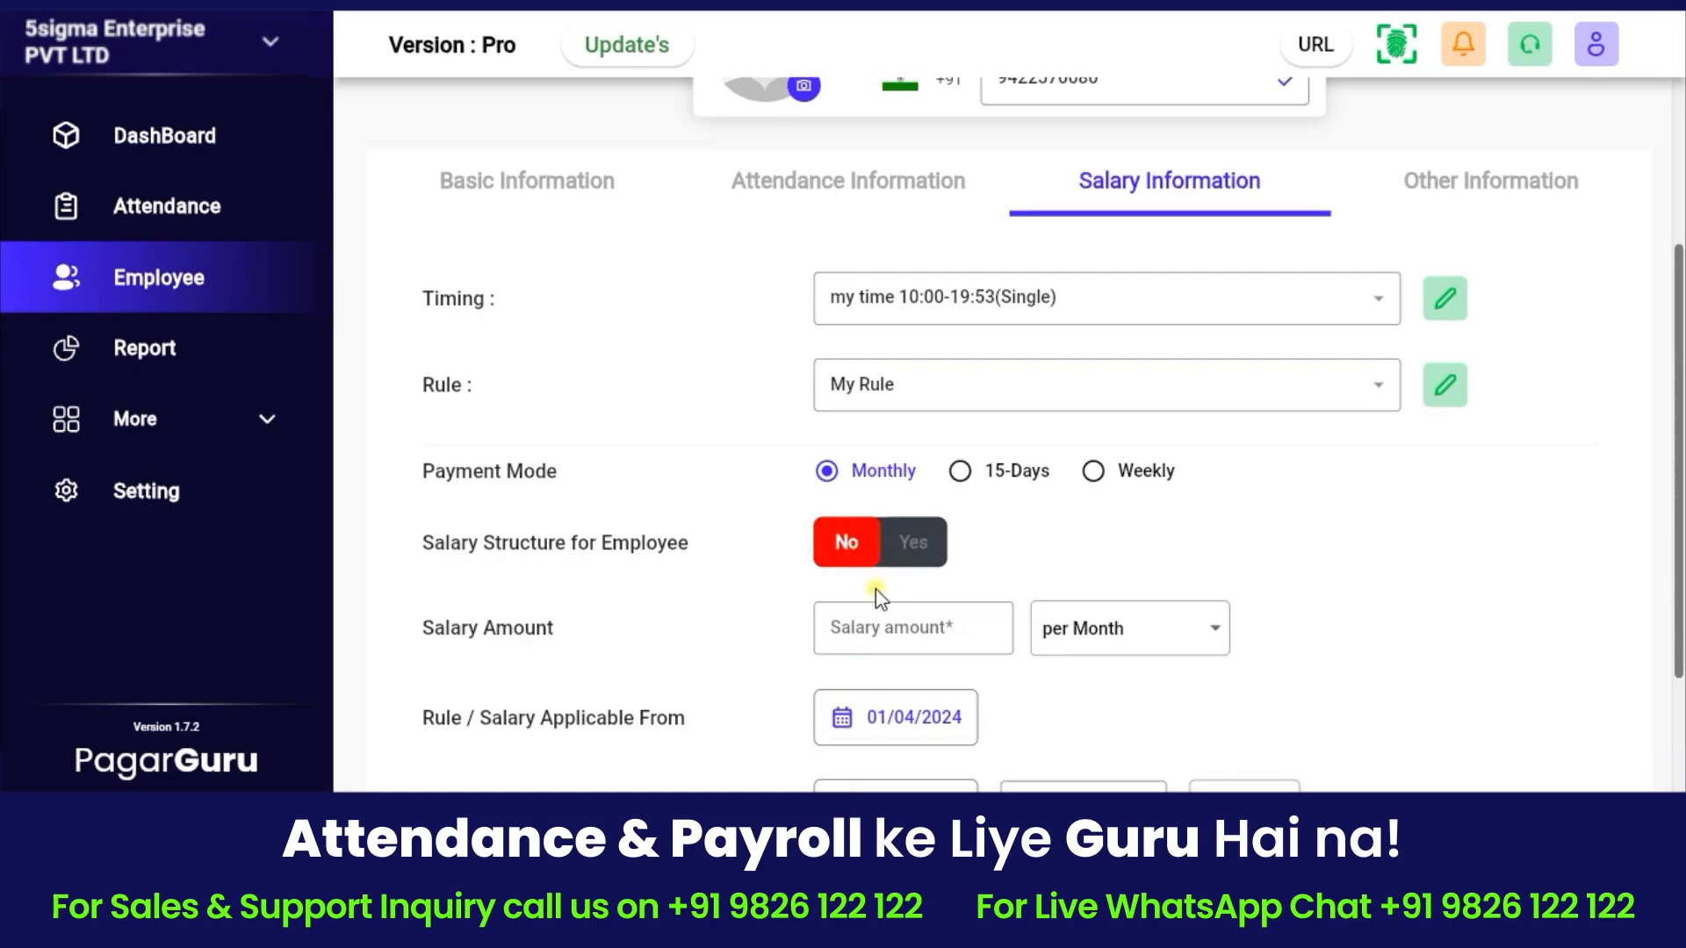
Enter a salary of 45000 paid per Month.
scroll(878, 597, "down", 2)
left_click(917, 502)
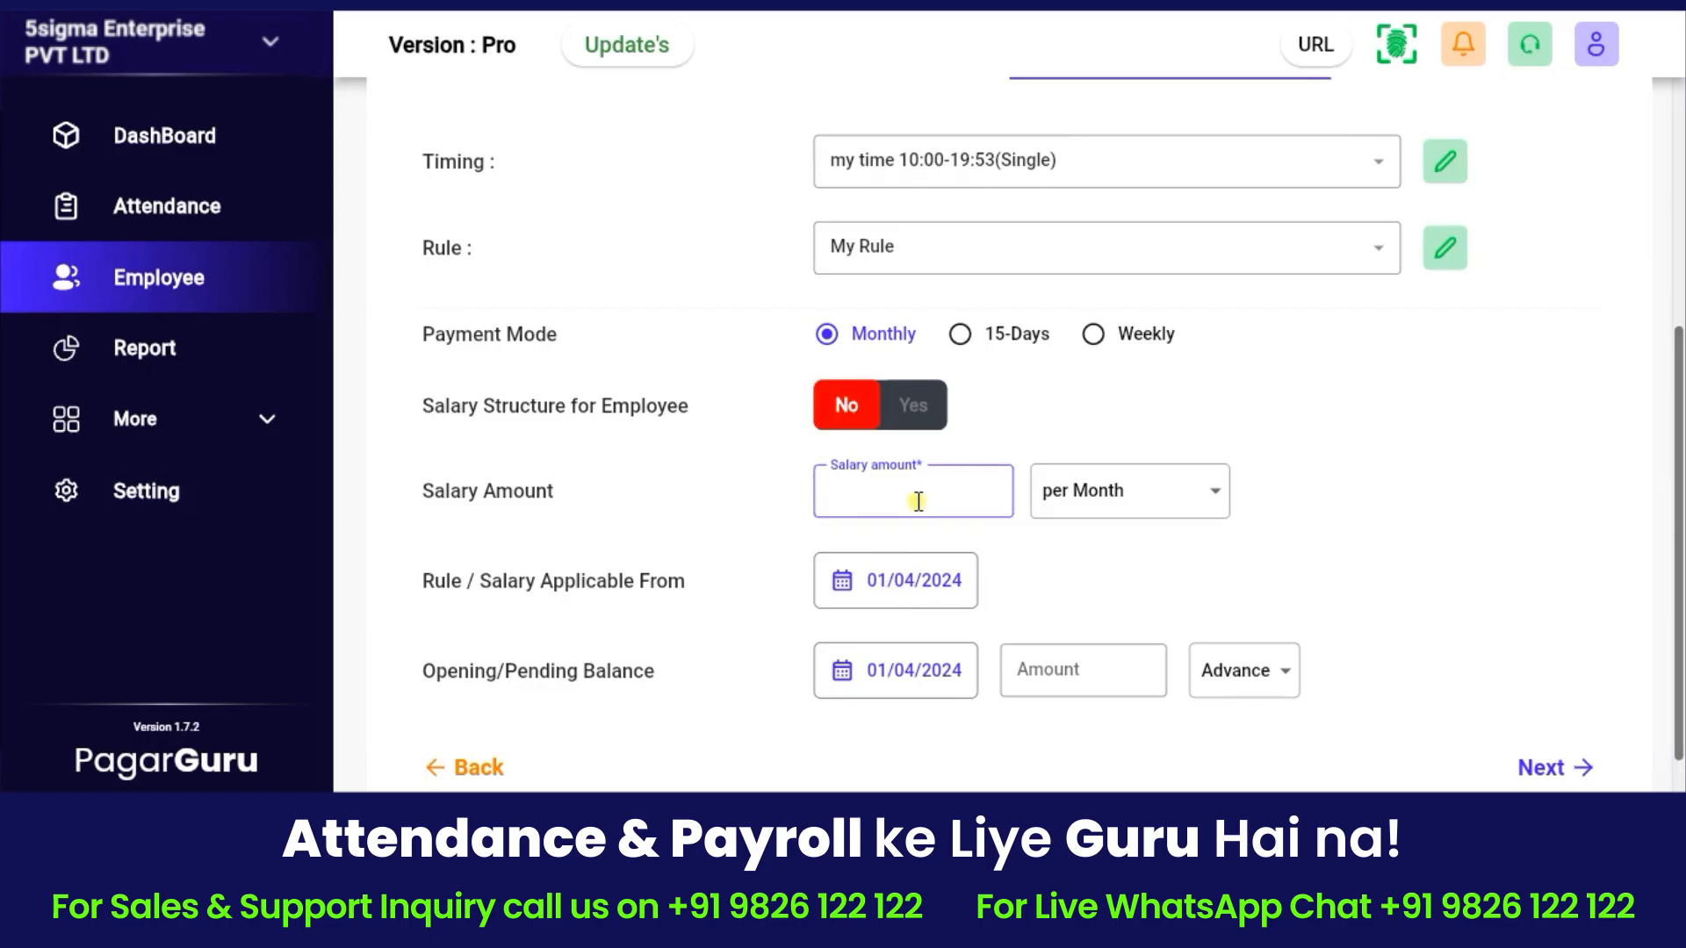
left_click(1119, 491)
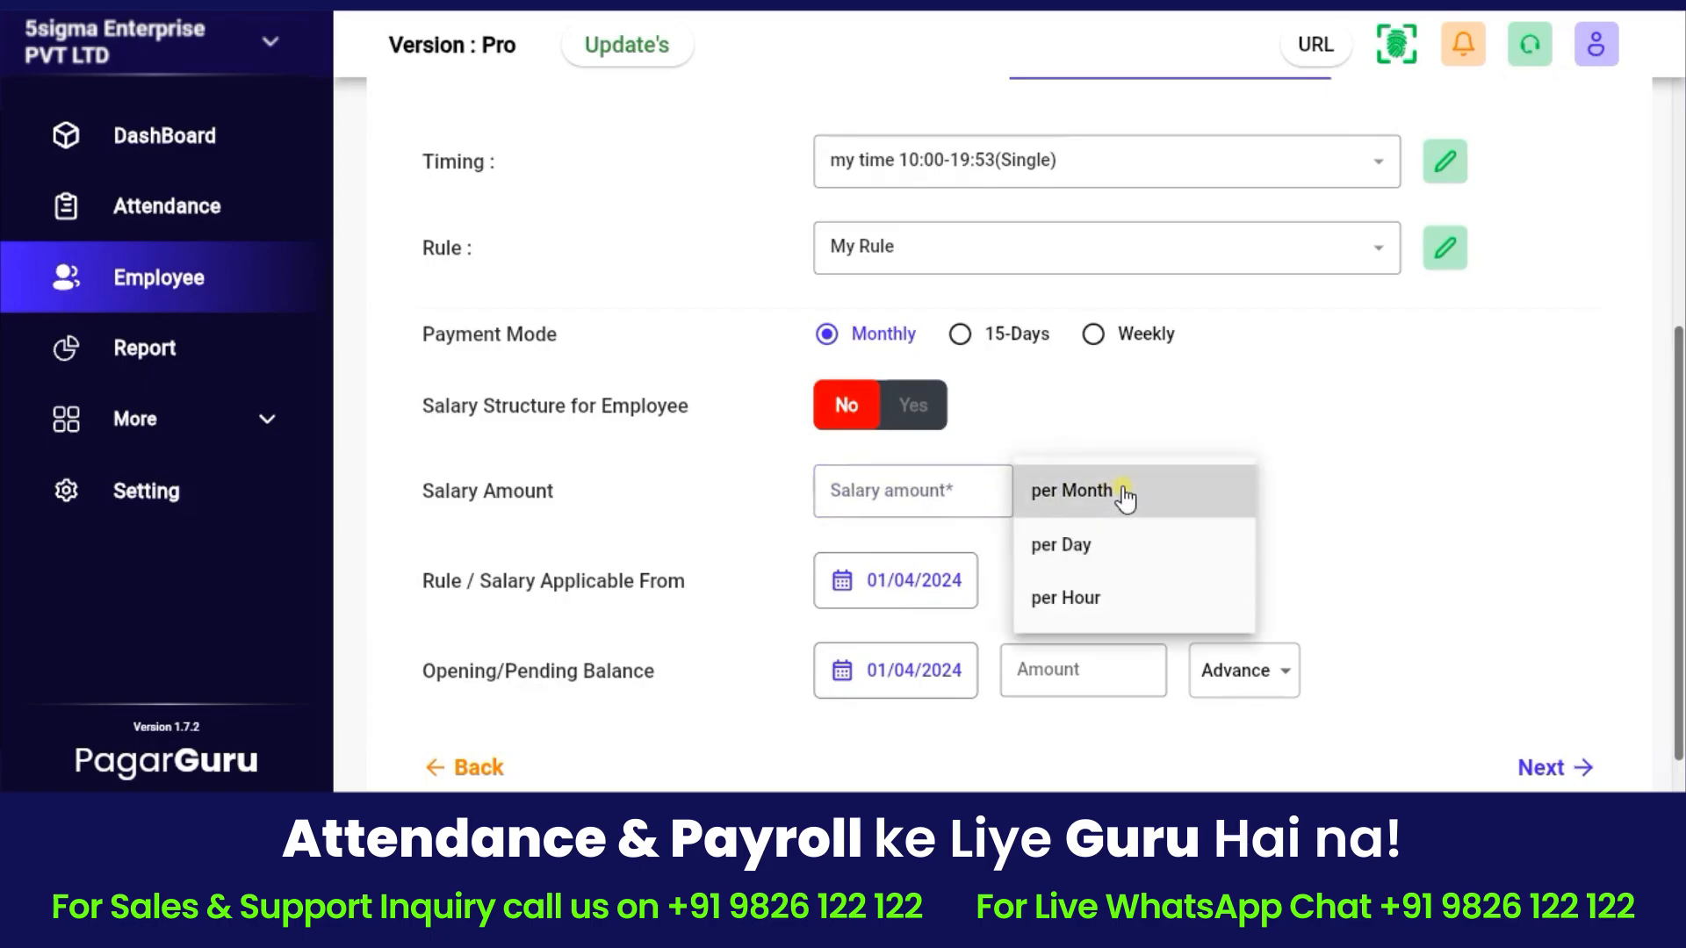
left_click(1122, 493)
left_click(931, 496)
type("45000")
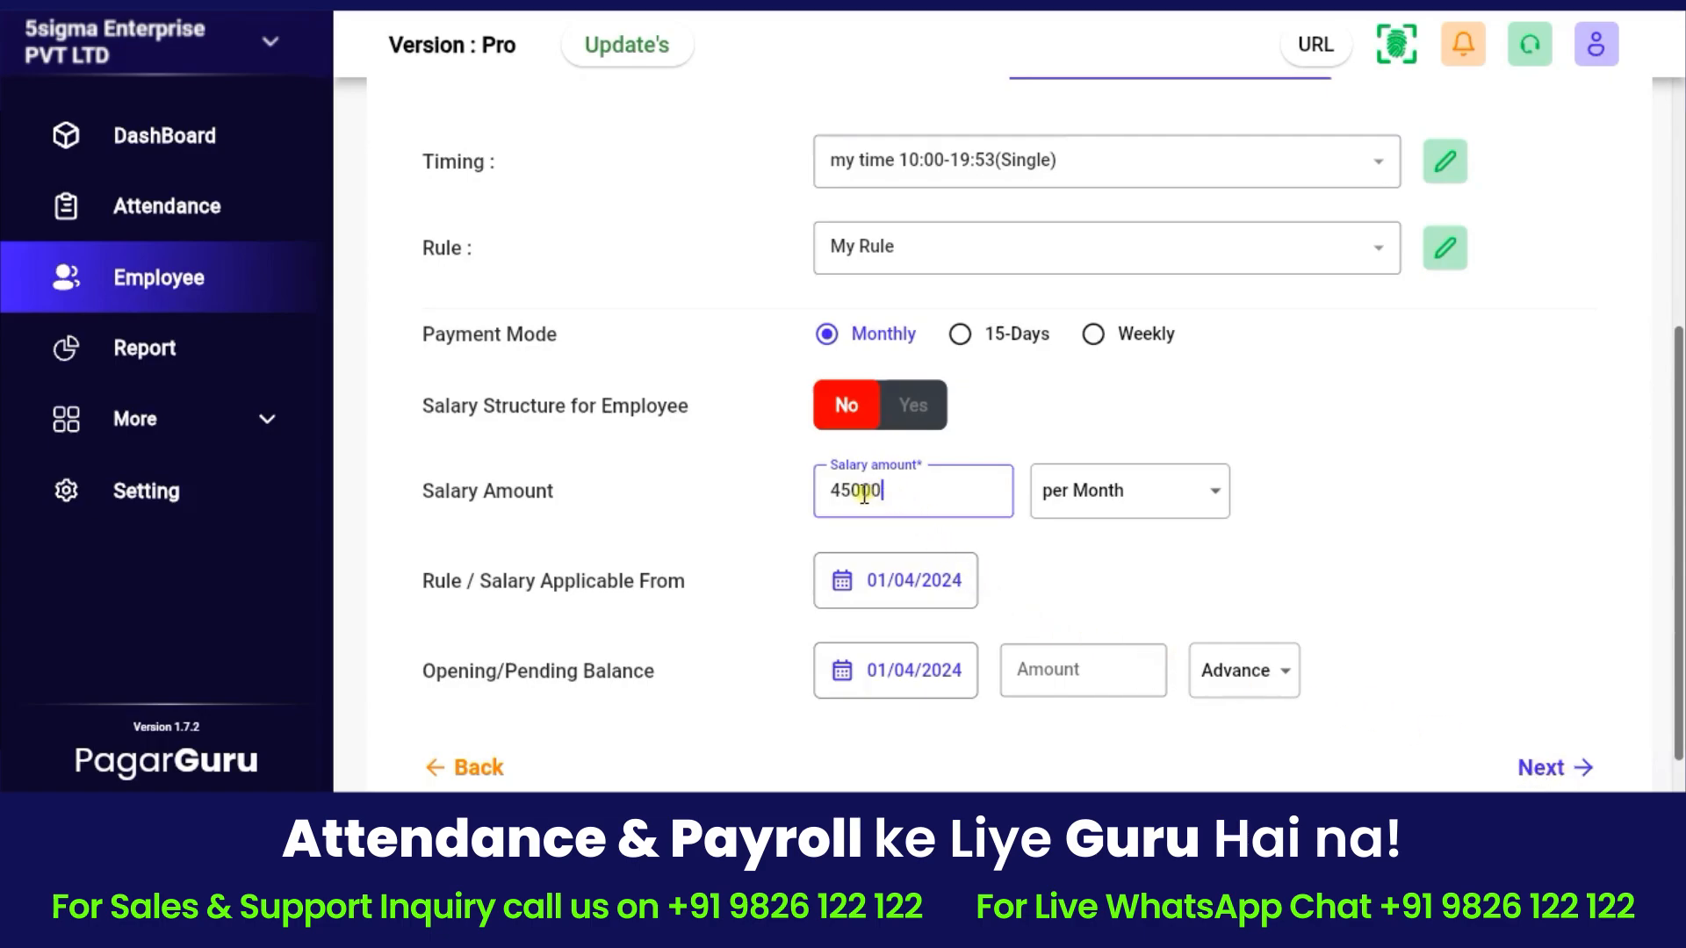
left_click(1100, 502)
left_click(1074, 496)
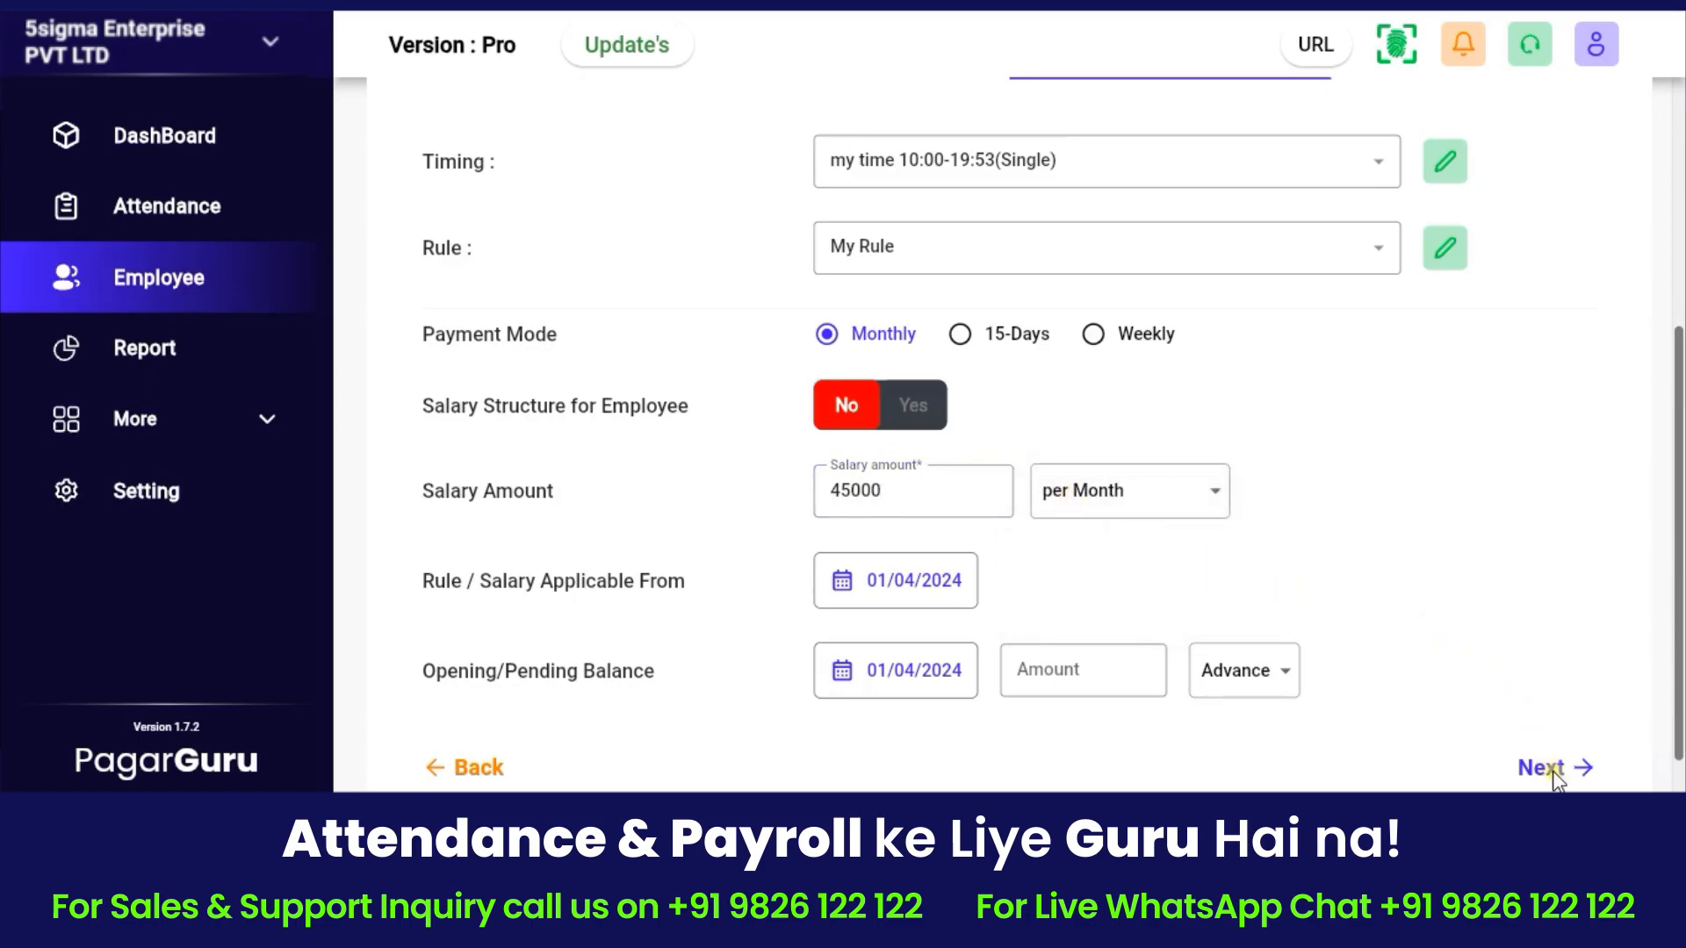
Turn on the custom salary structure and keep it calculated per Month.
scroll(886, 588, "up", 1)
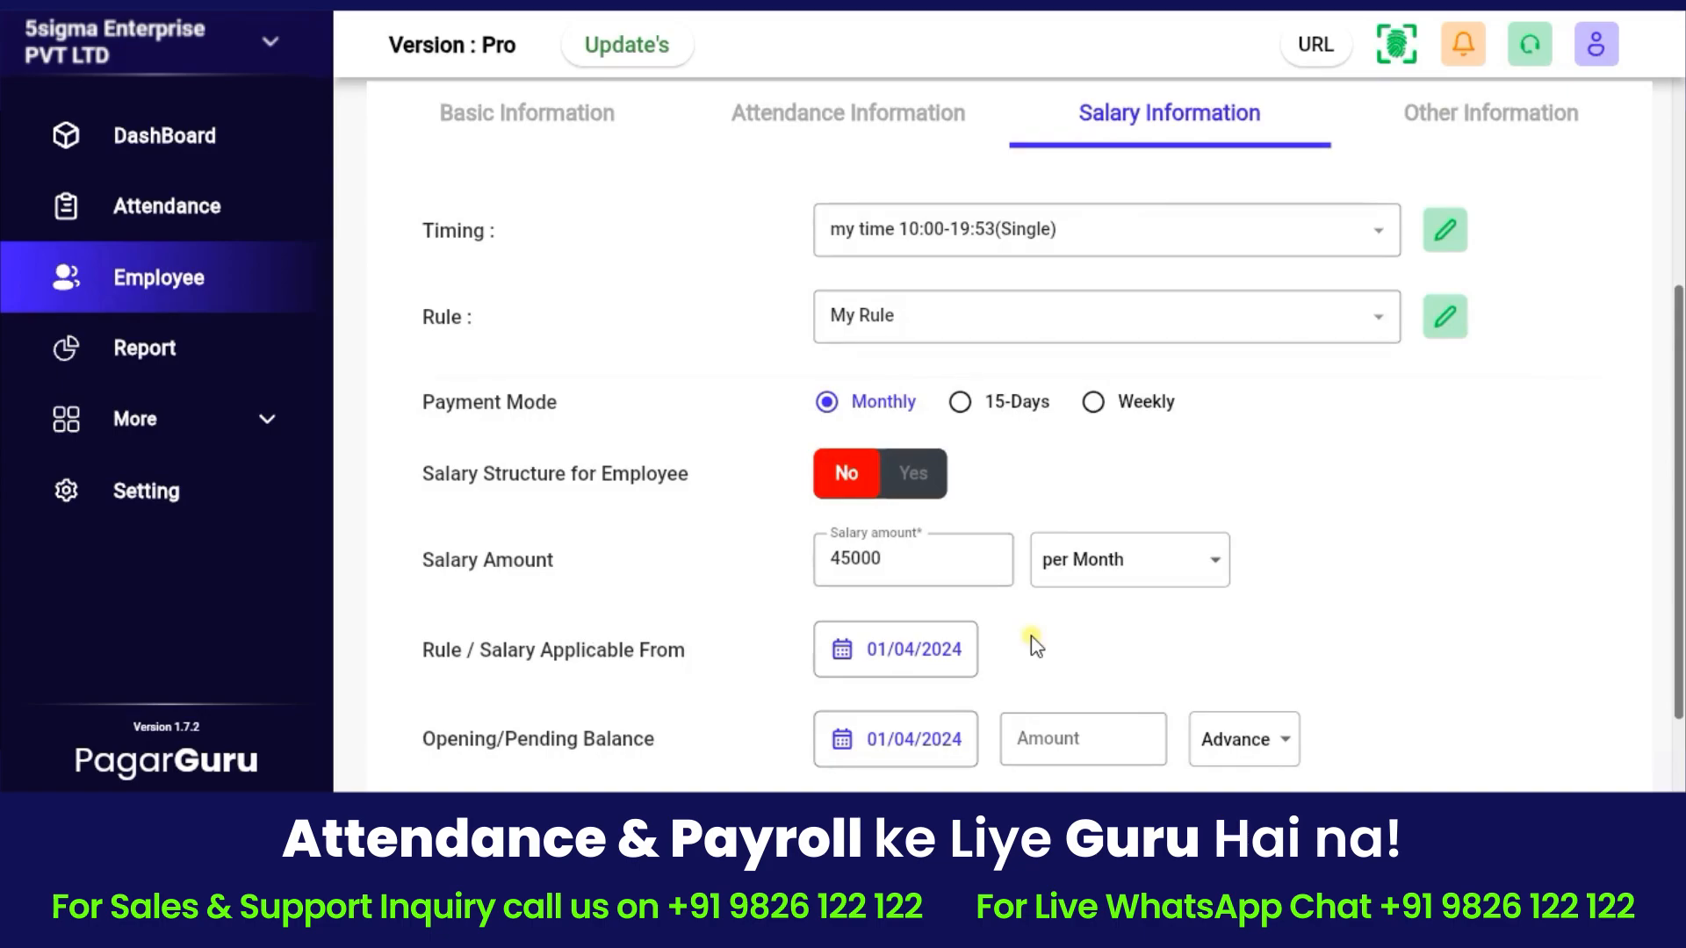
left_click(914, 479)
scroll(914, 487, "down", 2)
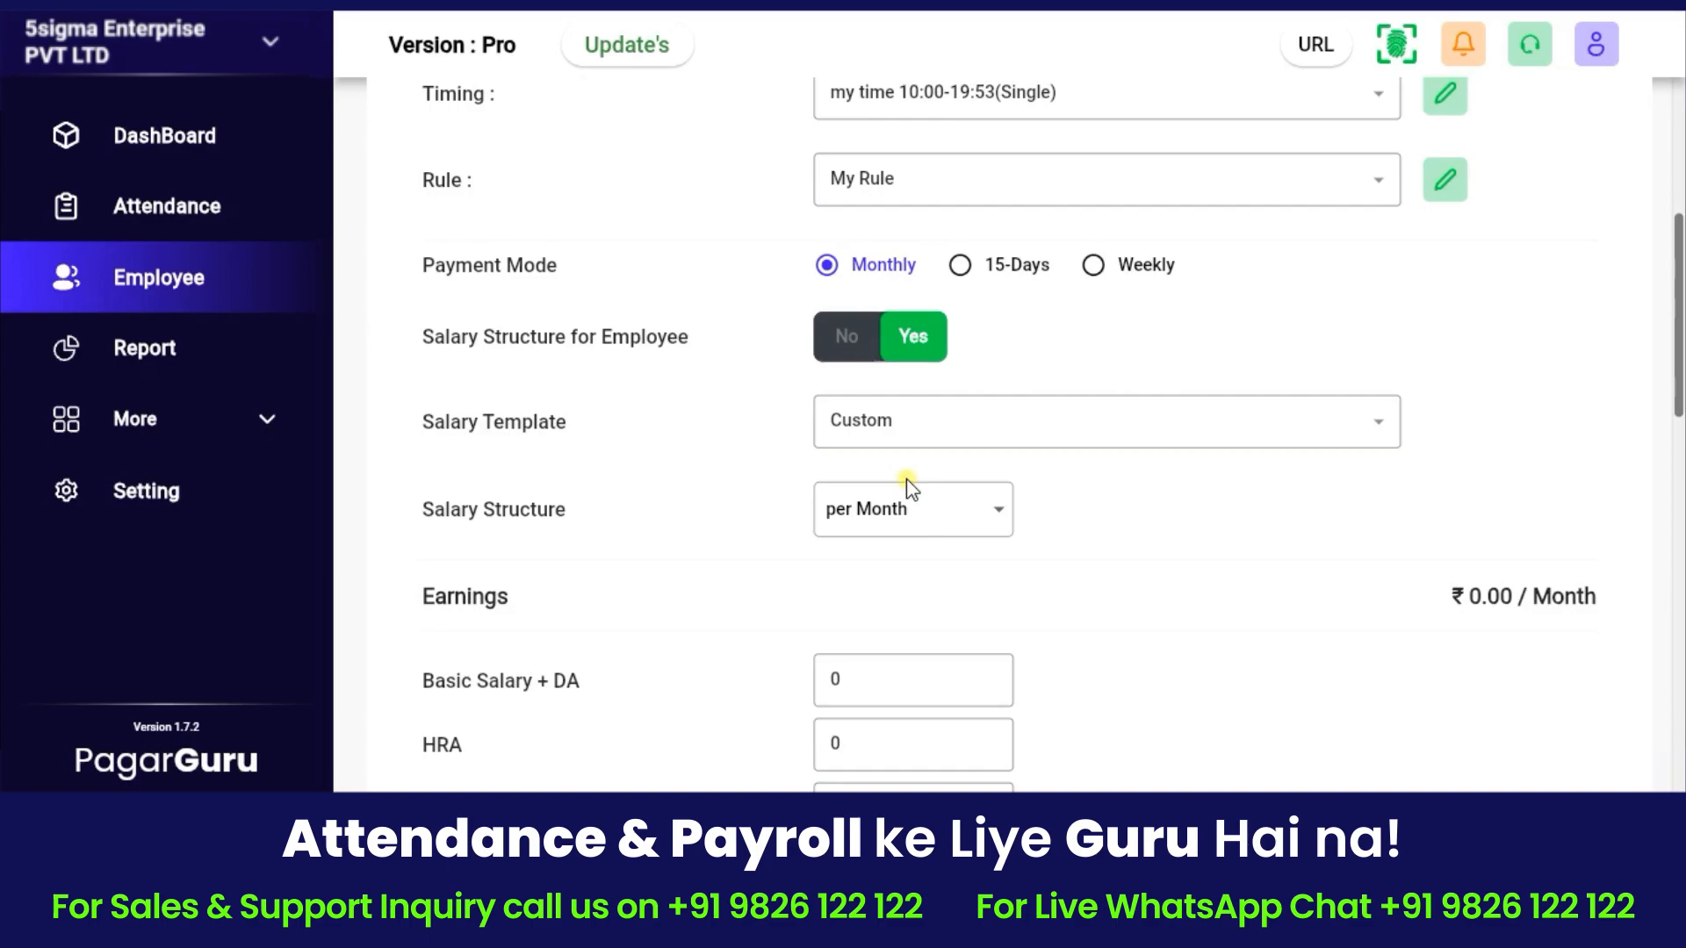
left_click(885, 505)
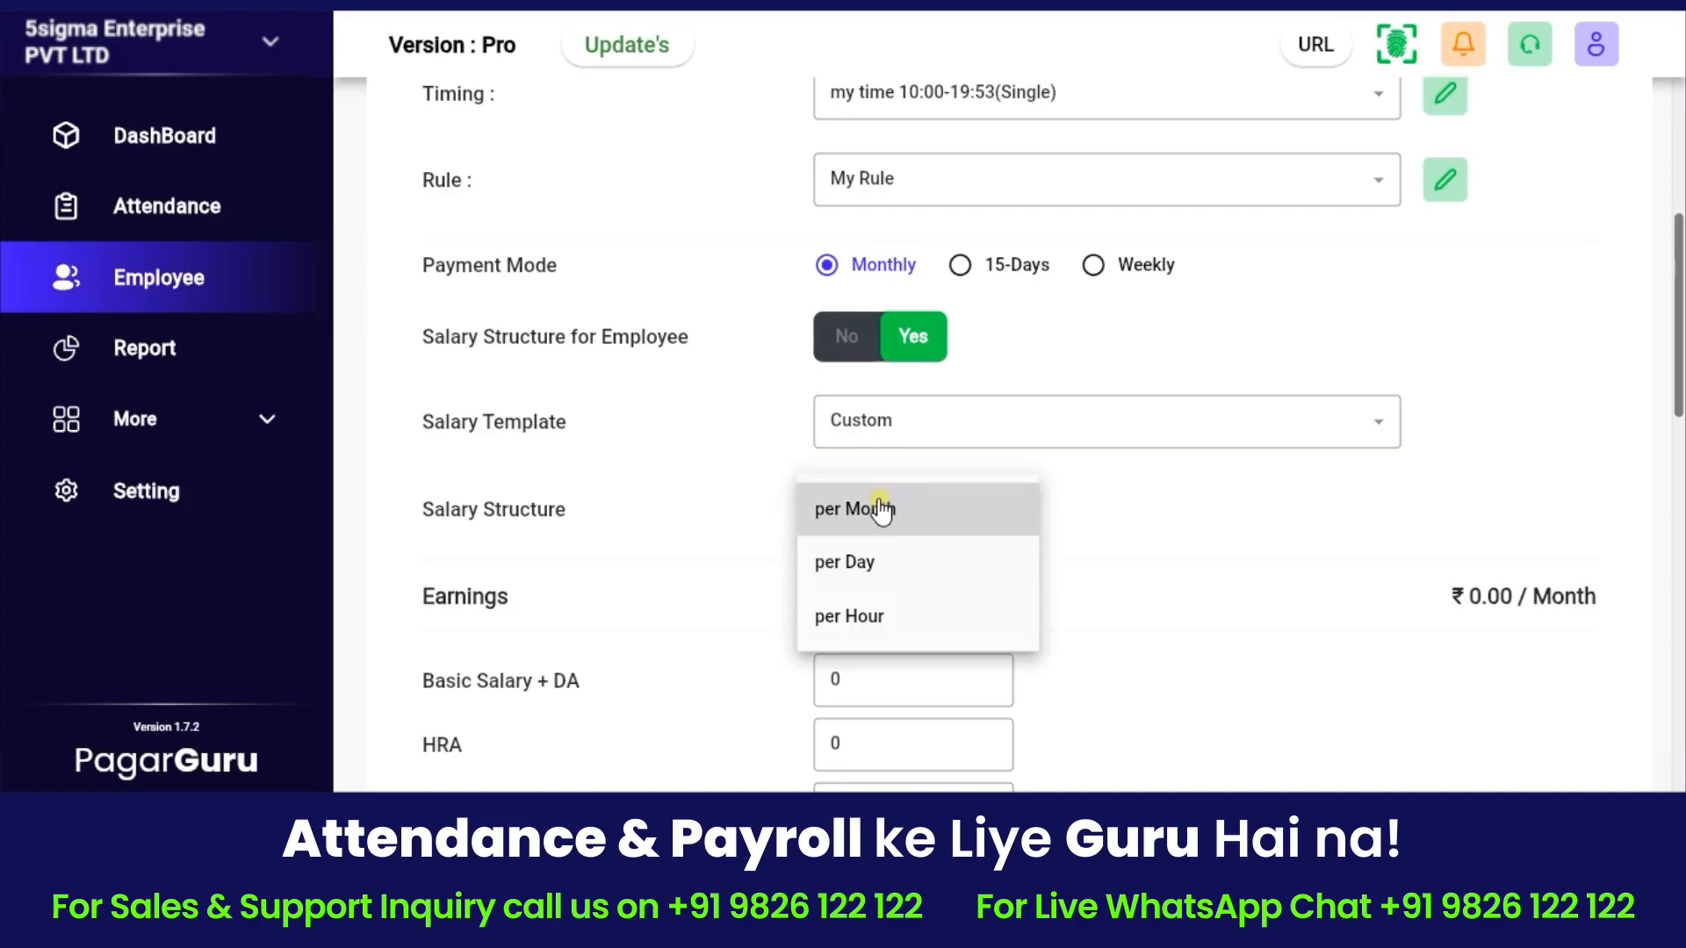
left_click(881, 510)
scroll(918, 536, "down", 2)
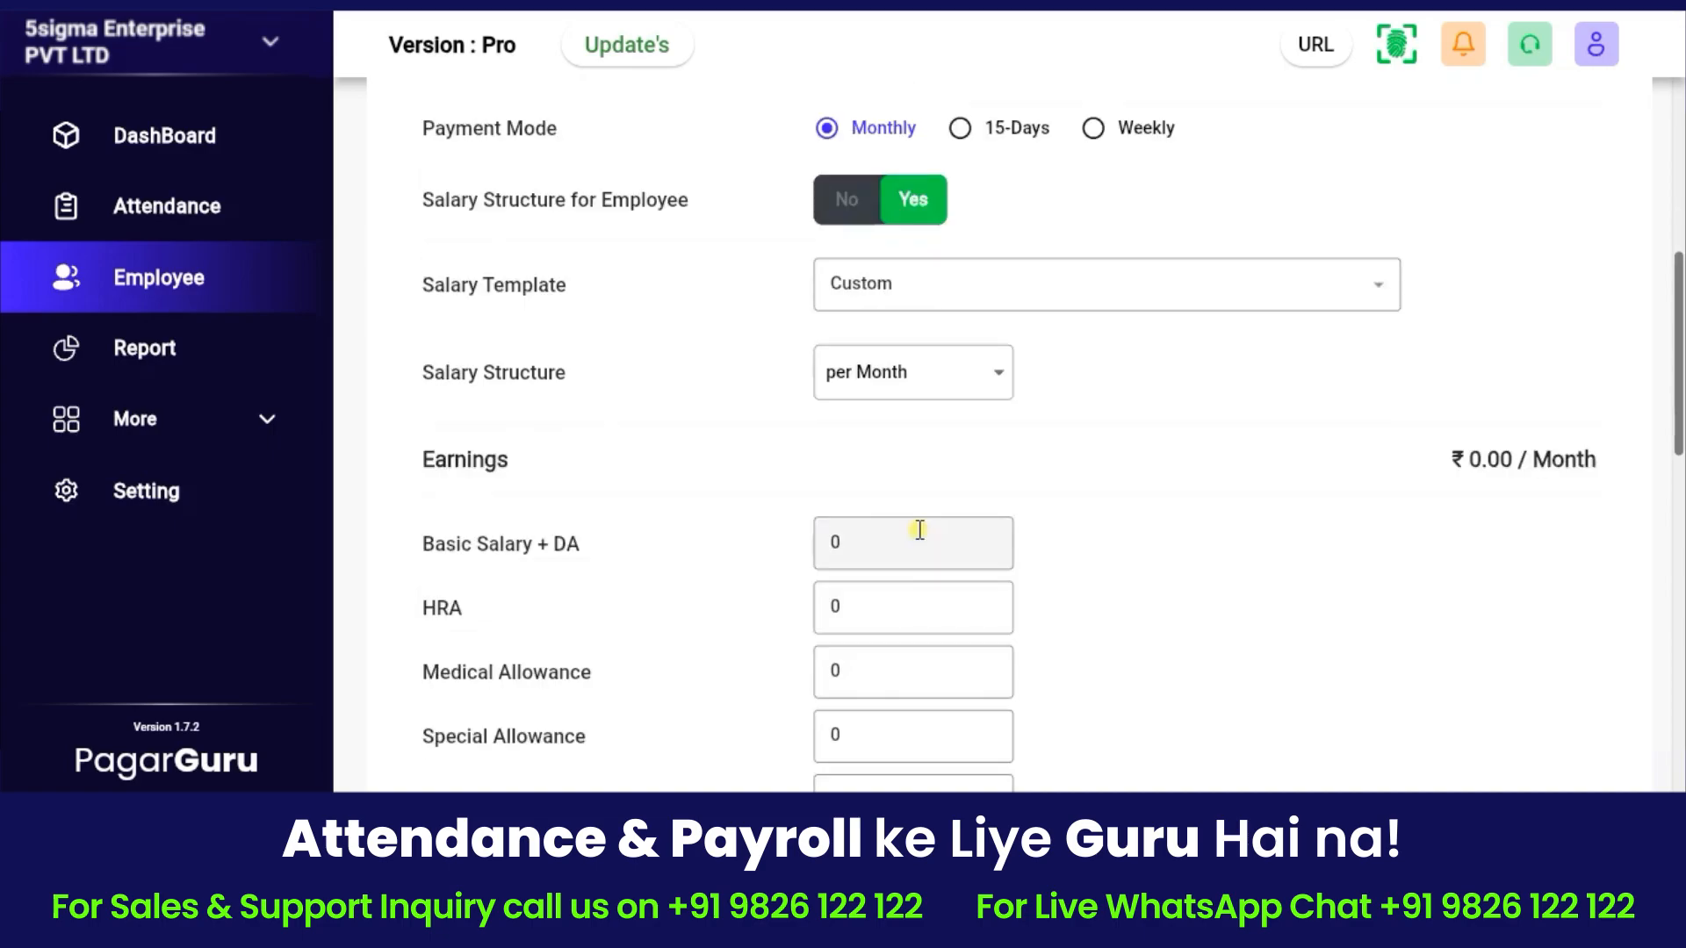
Enter earnings: Basic+DA 30000, HRA 2000, Medical 1500, Special 1700, Travelling 2000.
scroll(919, 531, "down", 2)
left_click(841, 405)
key("BackSpace")
type("30000")
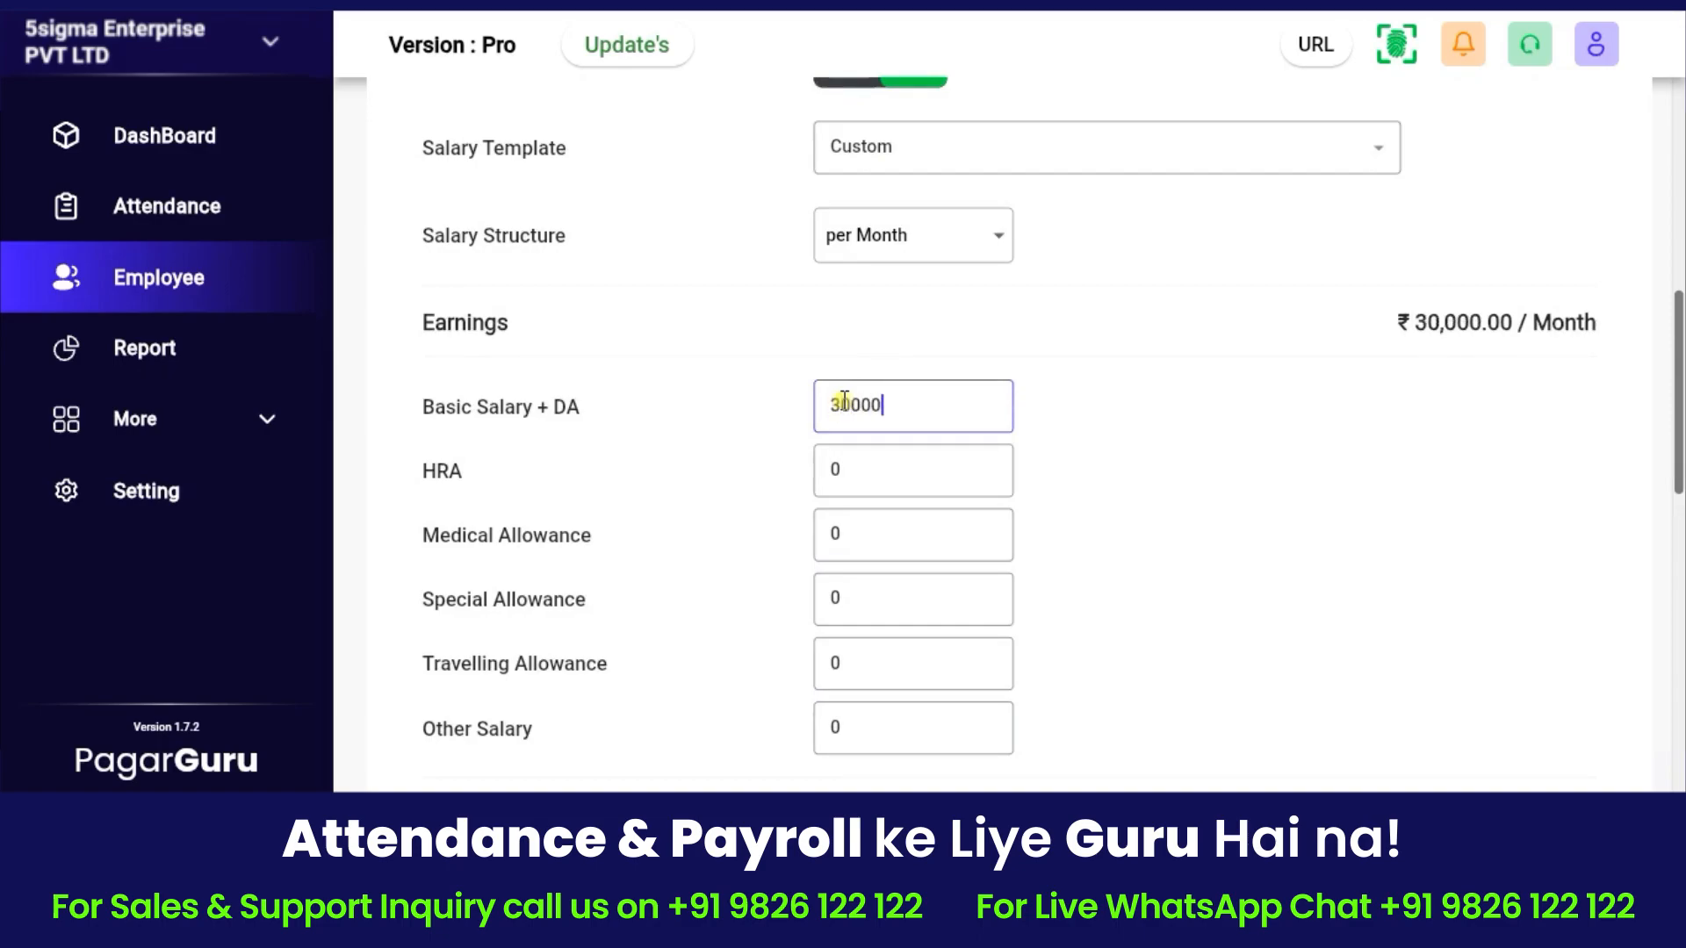
left_click(869, 489)
key("BackSpace")
type("2000")
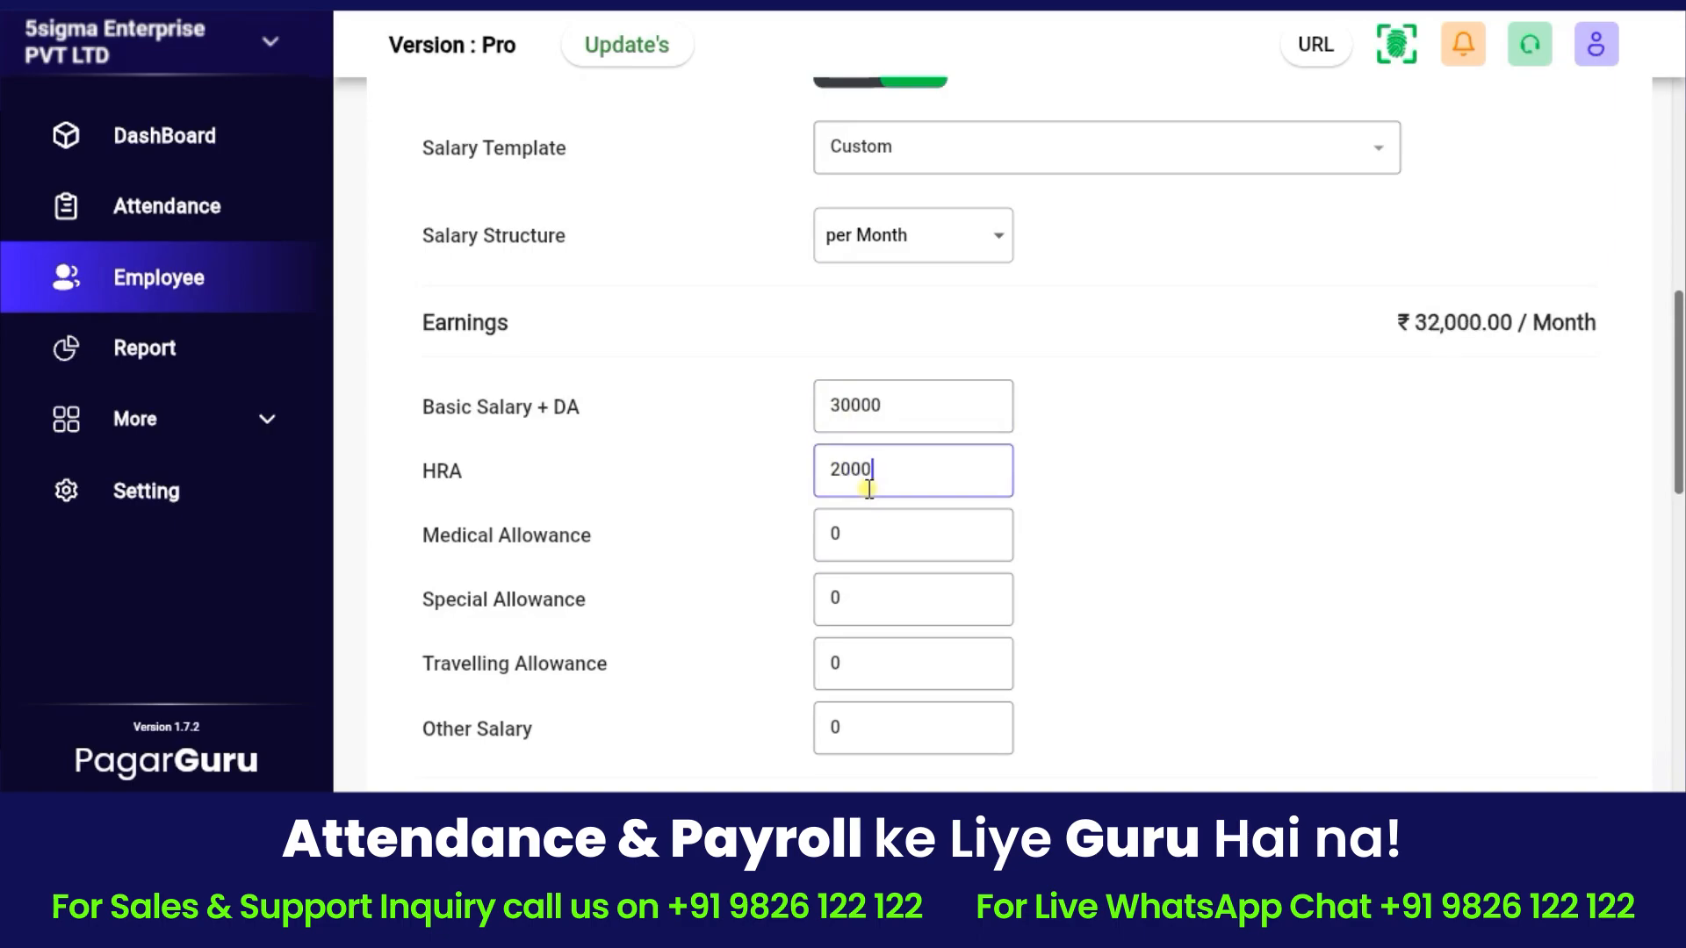
left_click(869, 539)
key("BackSpace")
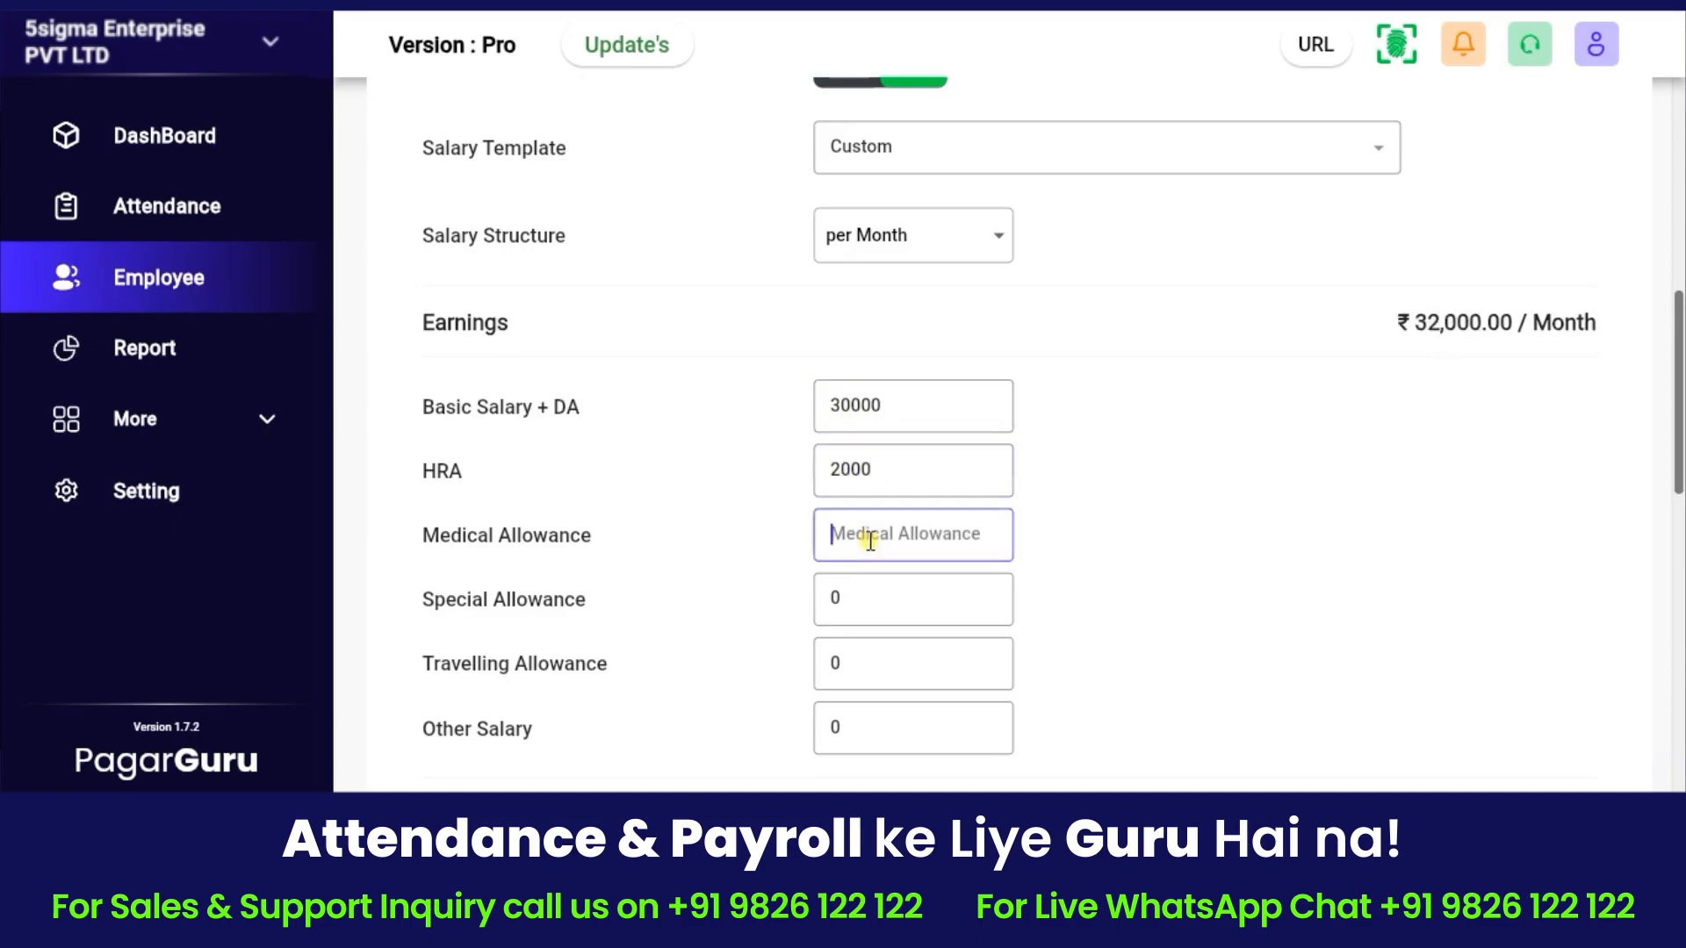
type("1500")
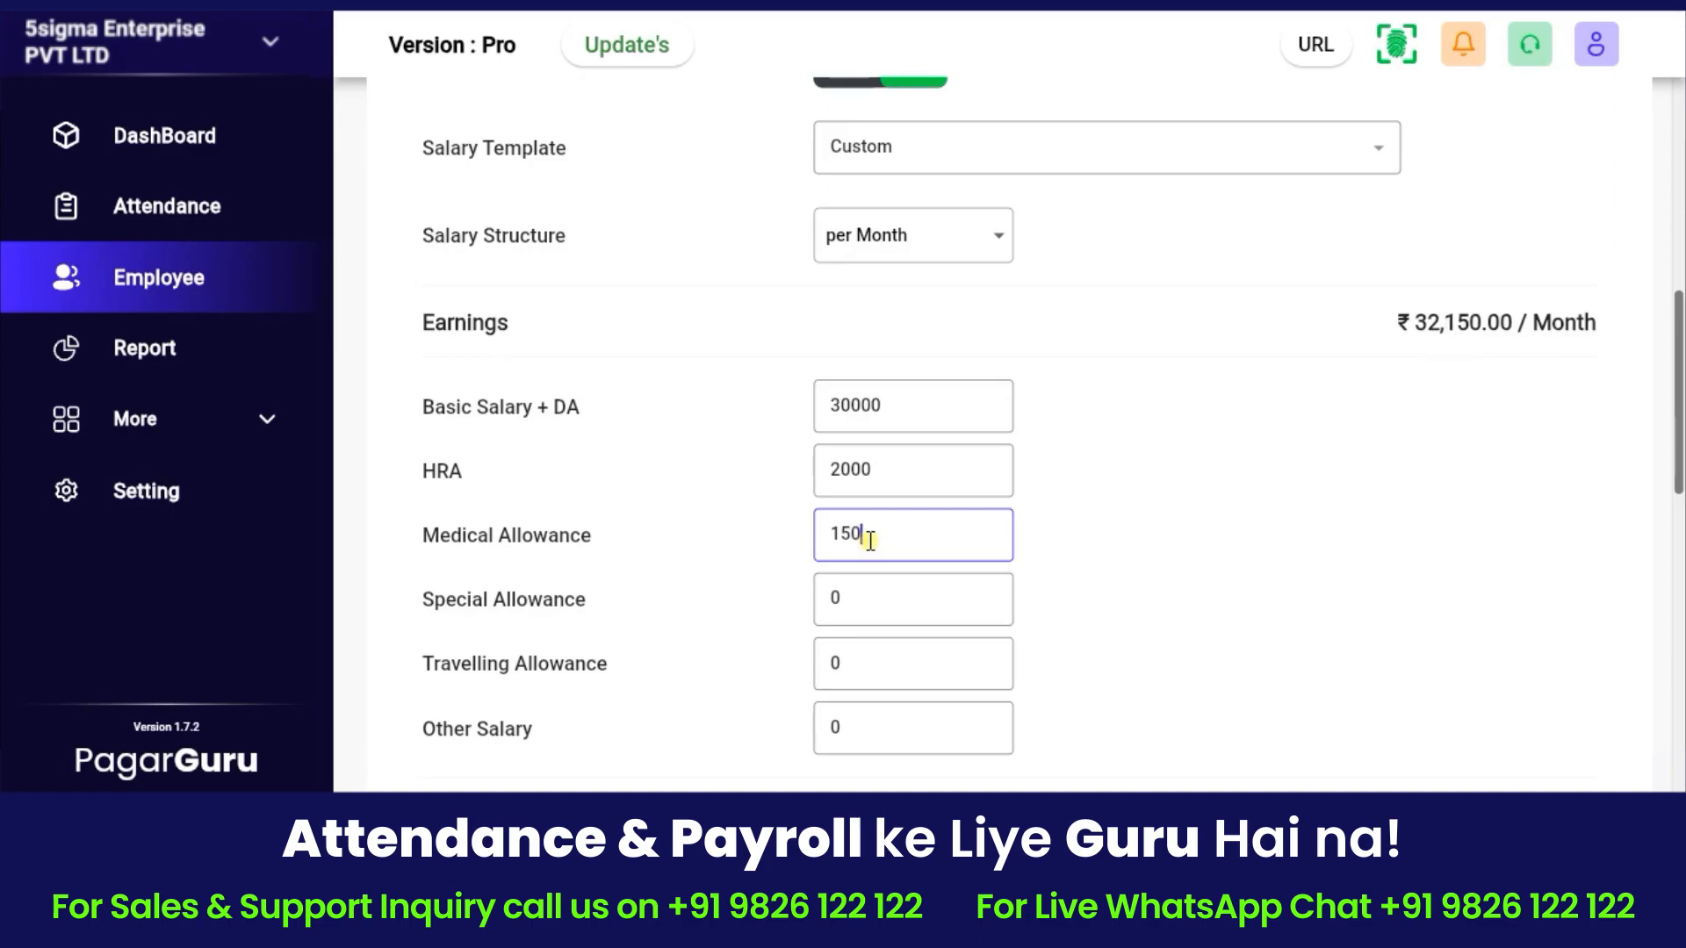
left_click(869, 613)
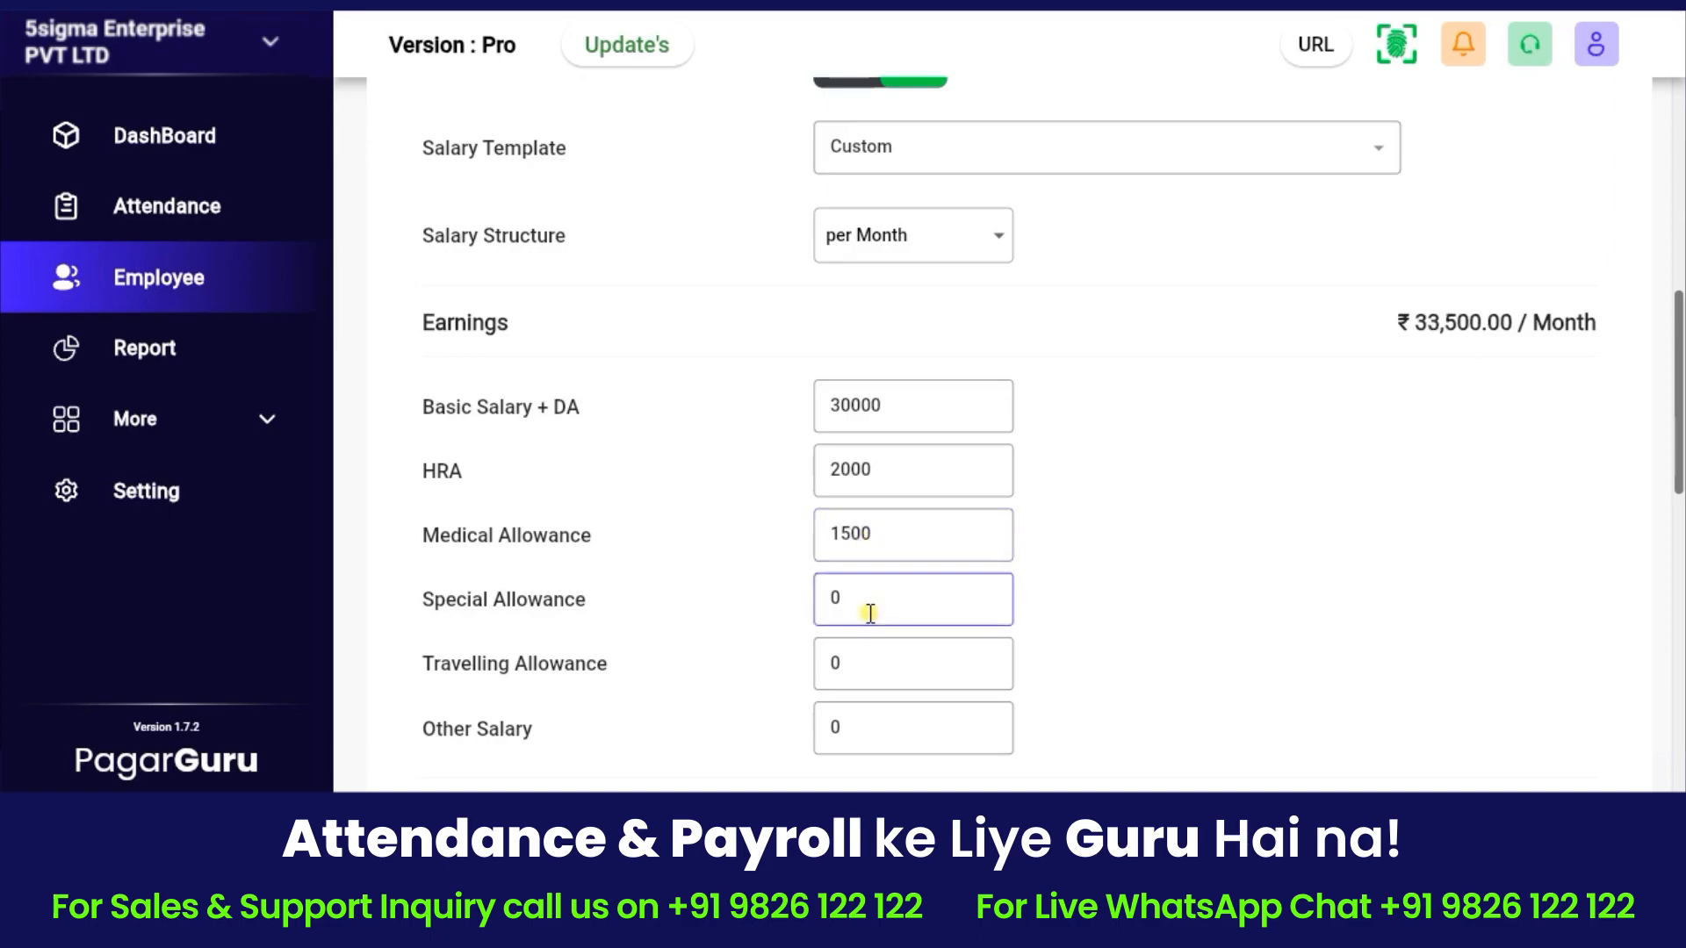
key("BackSpace")
type("1700")
left_click(866, 661)
key("BackSpace")
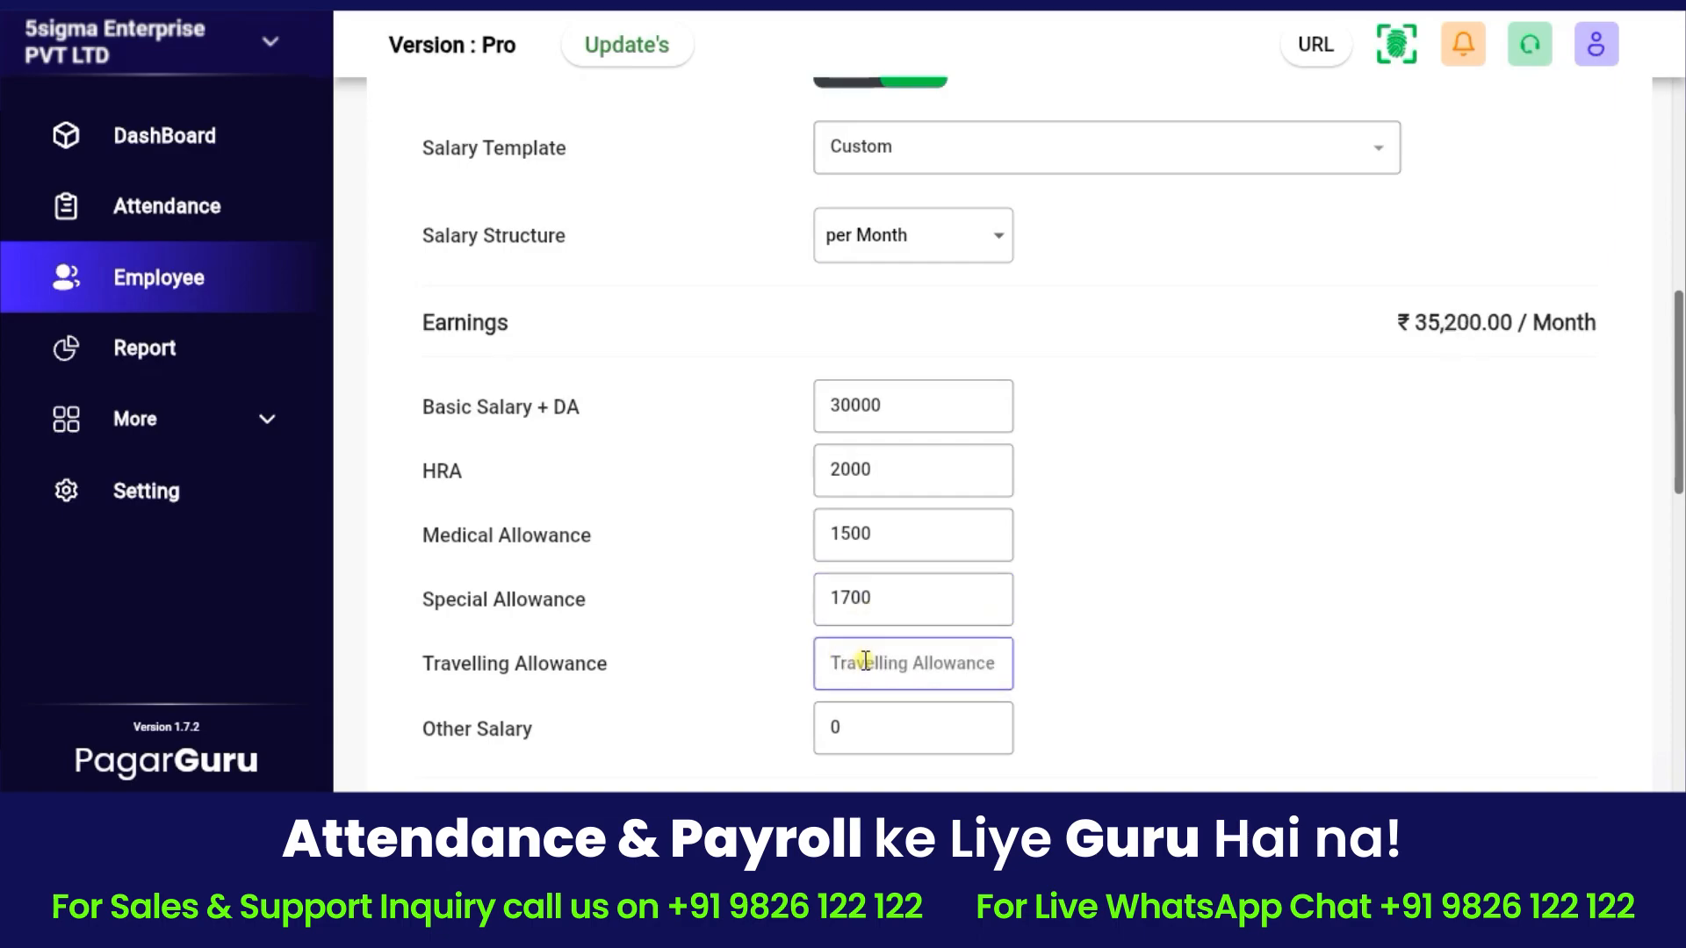
type("2000")
Apply the Basic 65 salary template to the earnings.
scroll(864, 540, "up", 2)
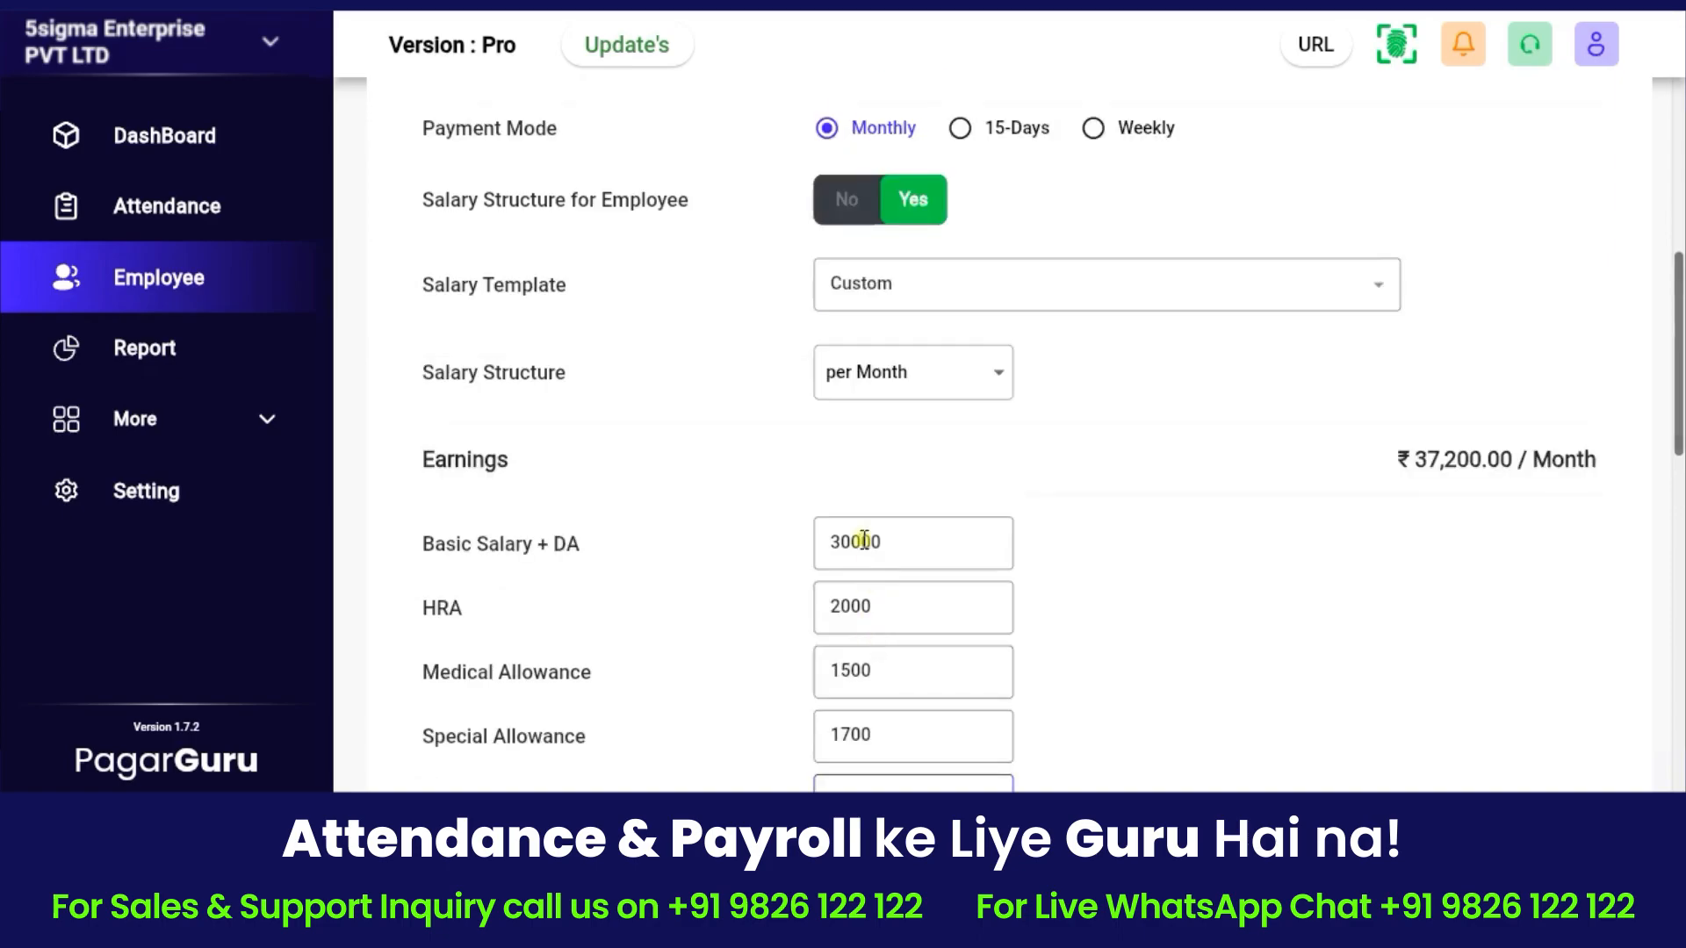
left_click(885, 281)
left_click(885, 395)
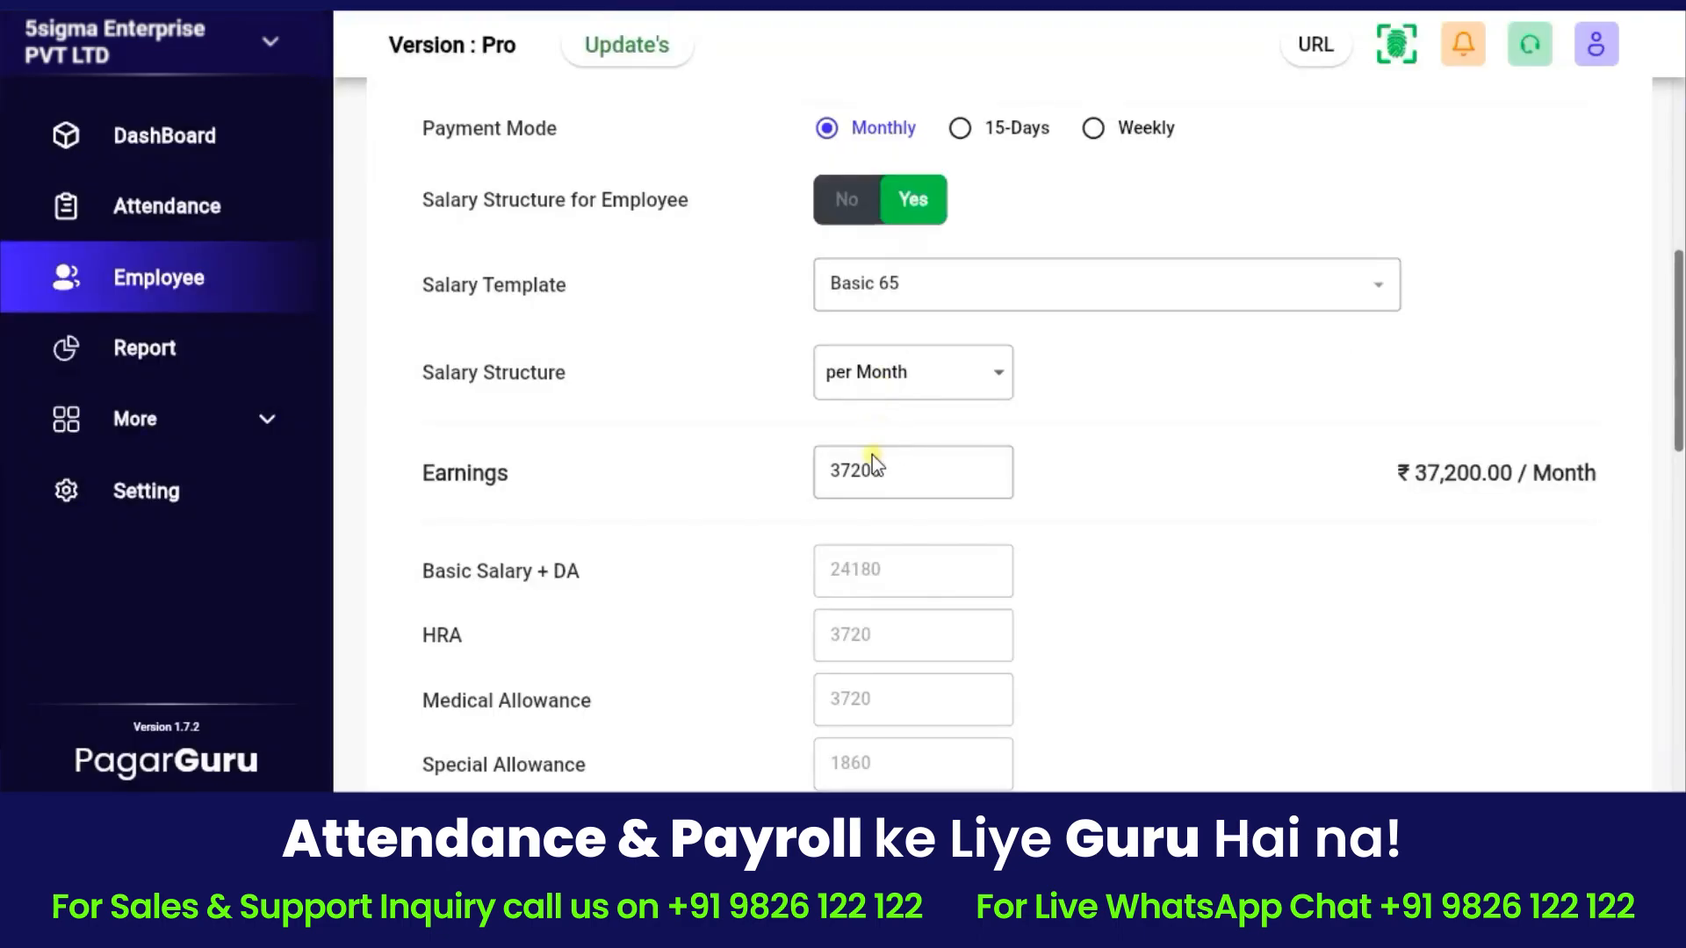
scroll(887, 483, "down", 8)
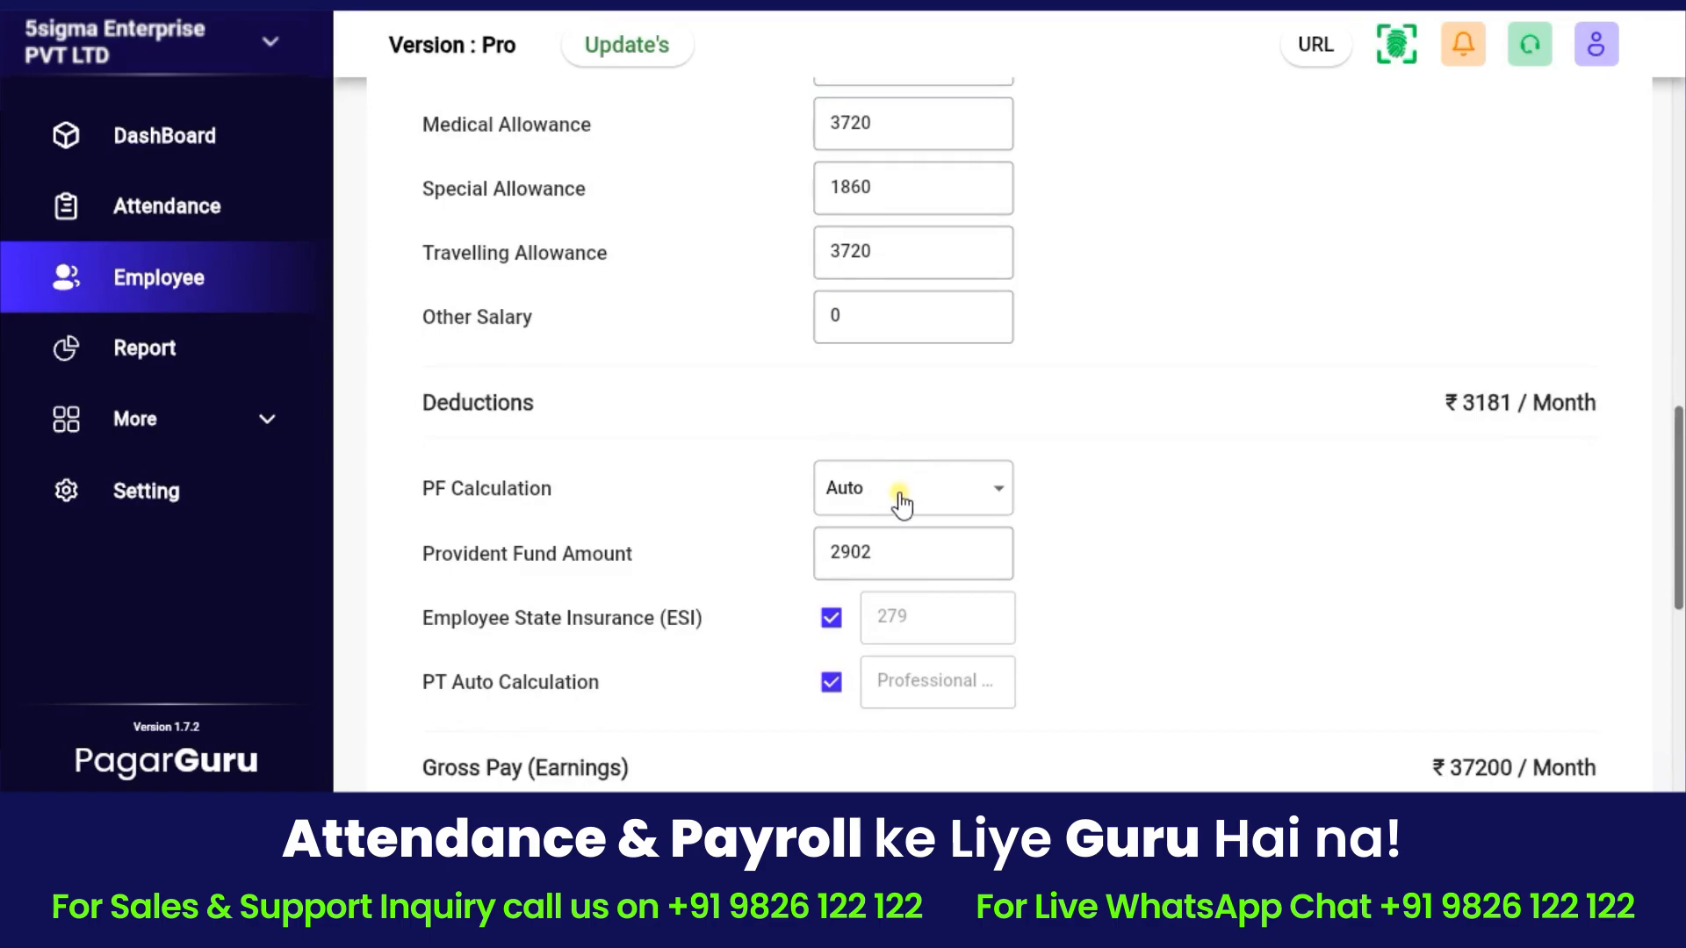
left_click(910, 506)
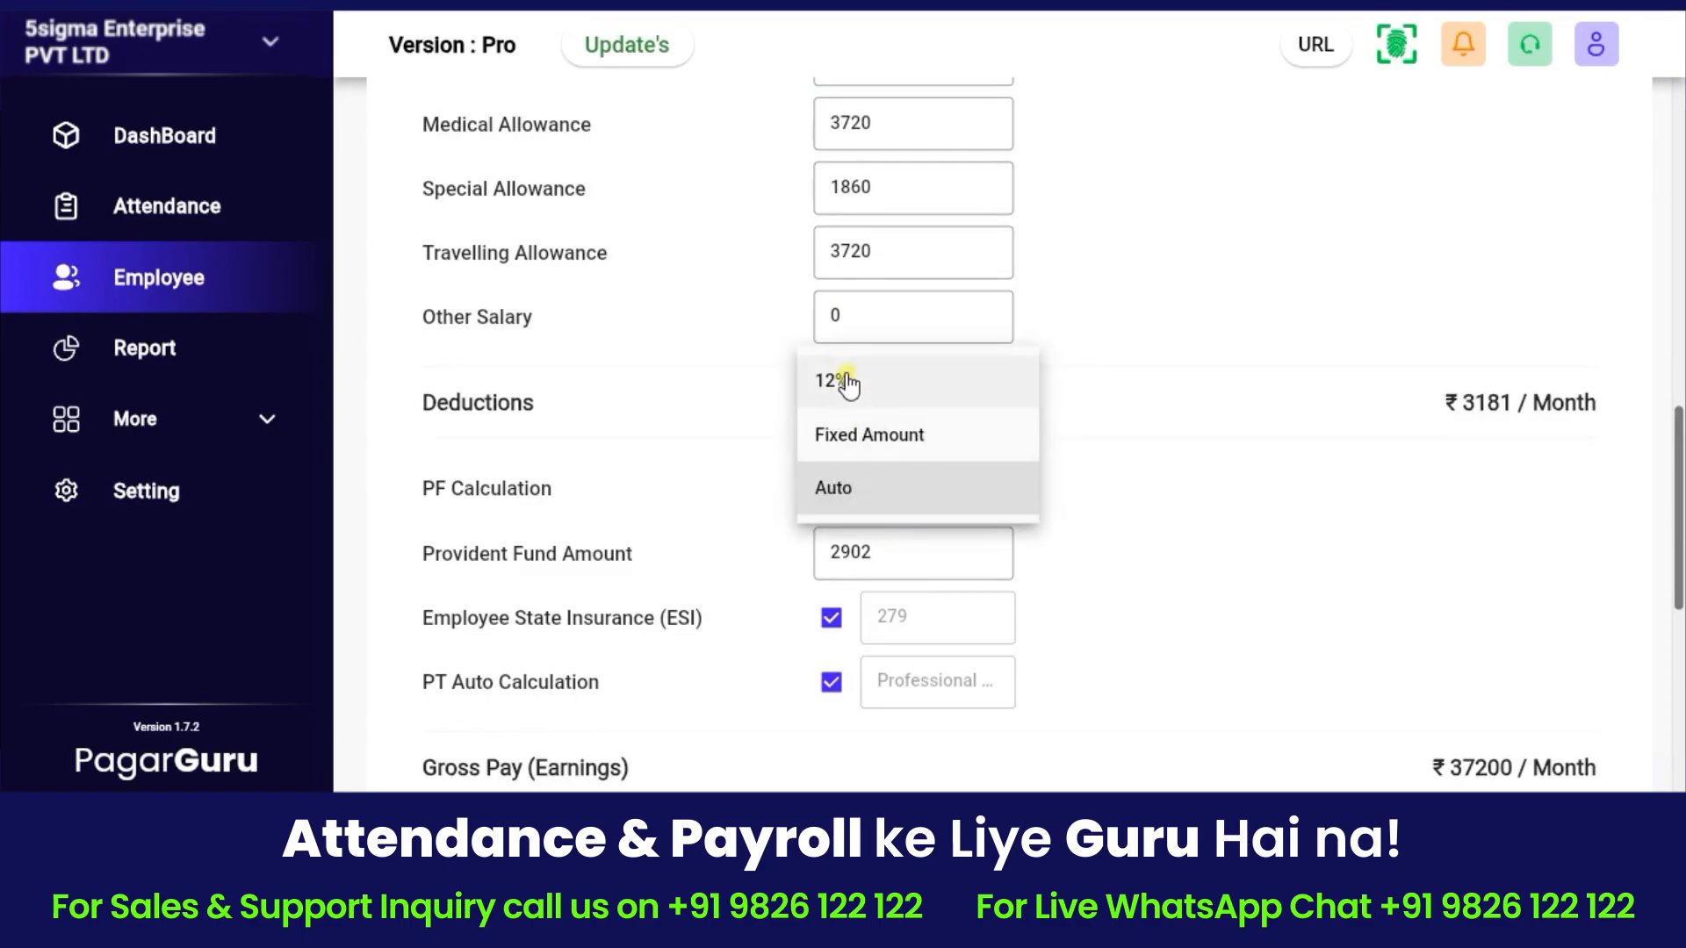
left_click(881, 486)
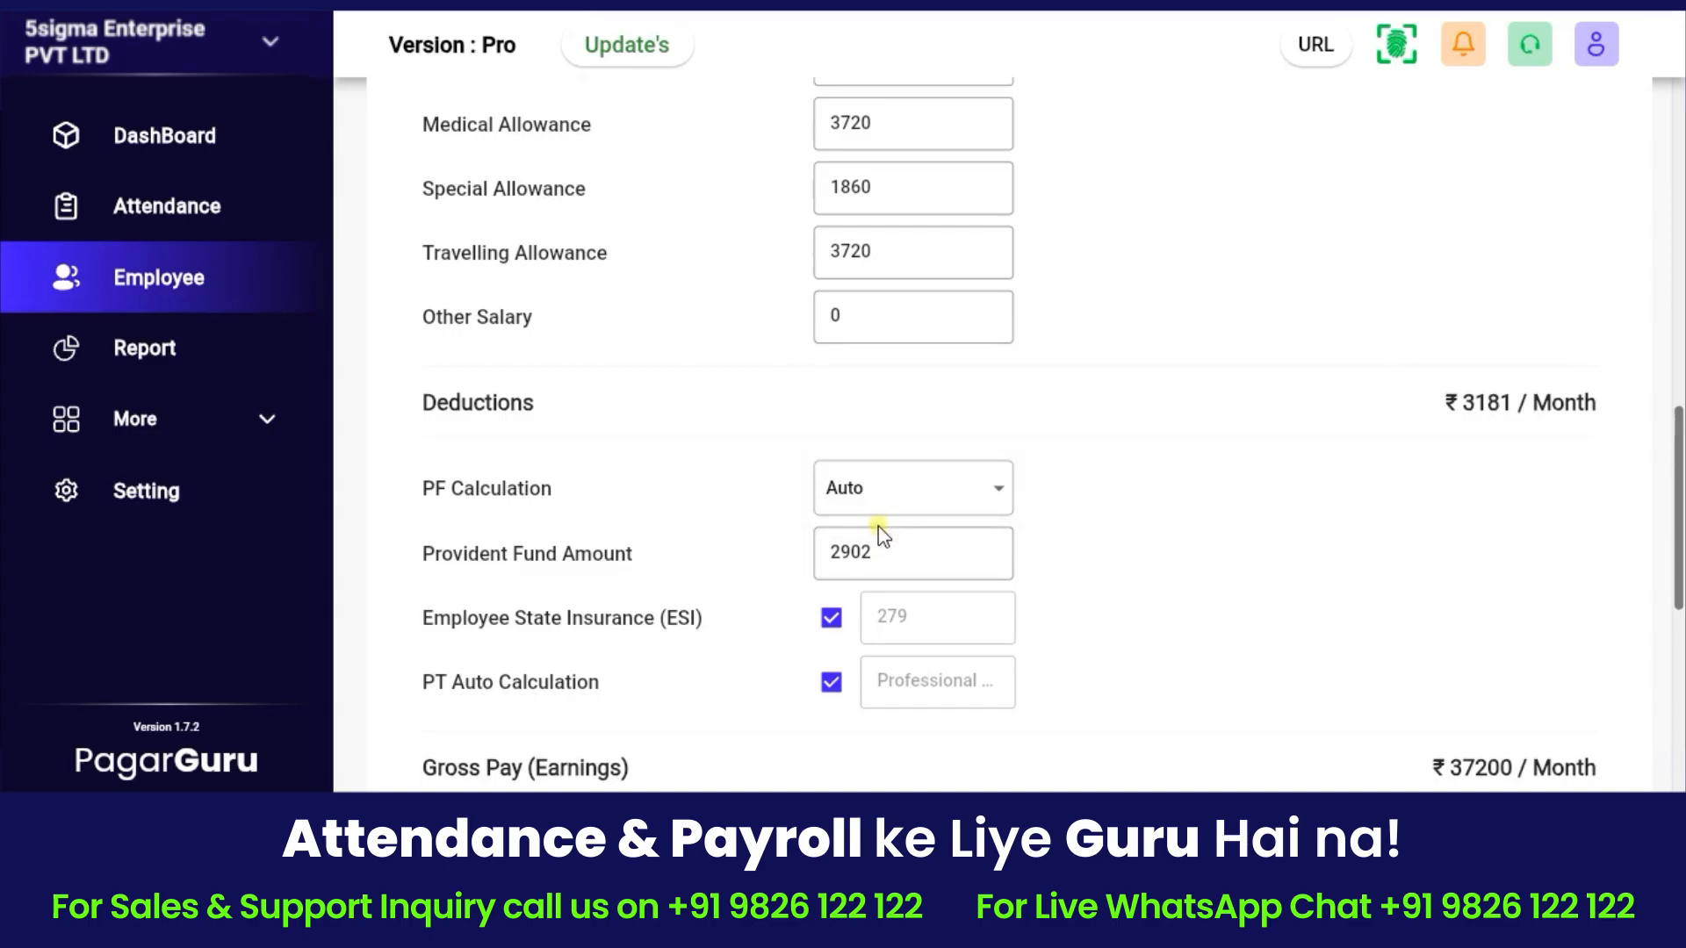
left_click(887, 492)
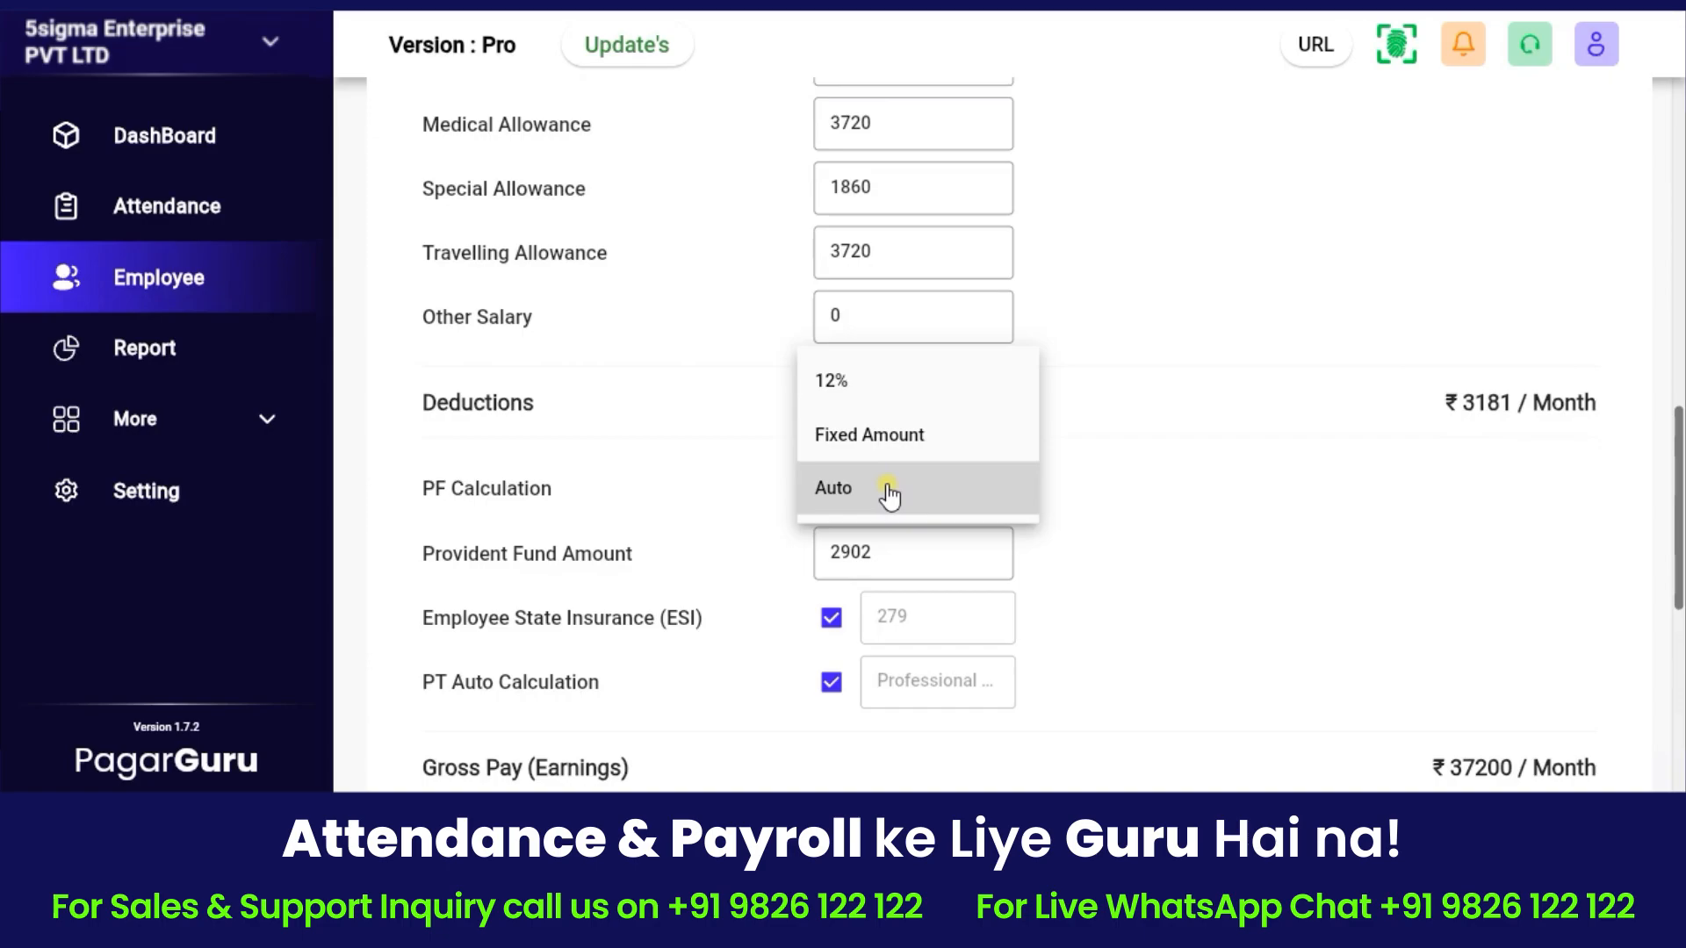
left_click(889, 495)
scroll(892, 494, "down", 3)
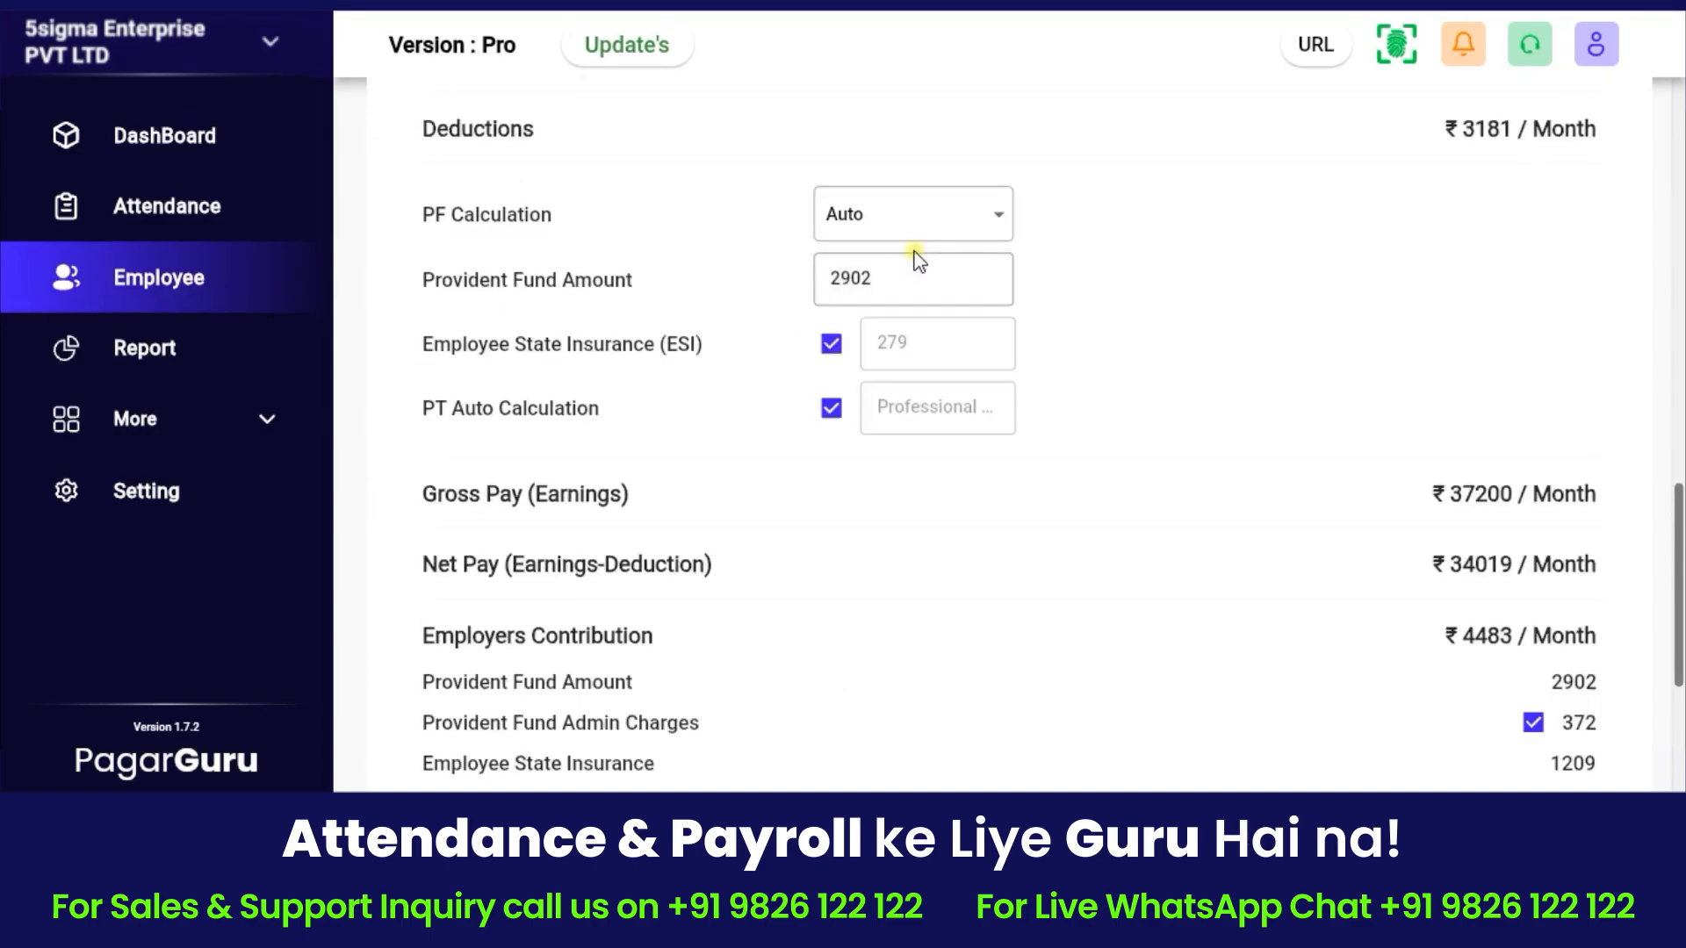
left_click(834, 349)
left_click(833, 347)
left_click(831, 413)
scroll(863, 353, "down", 2)
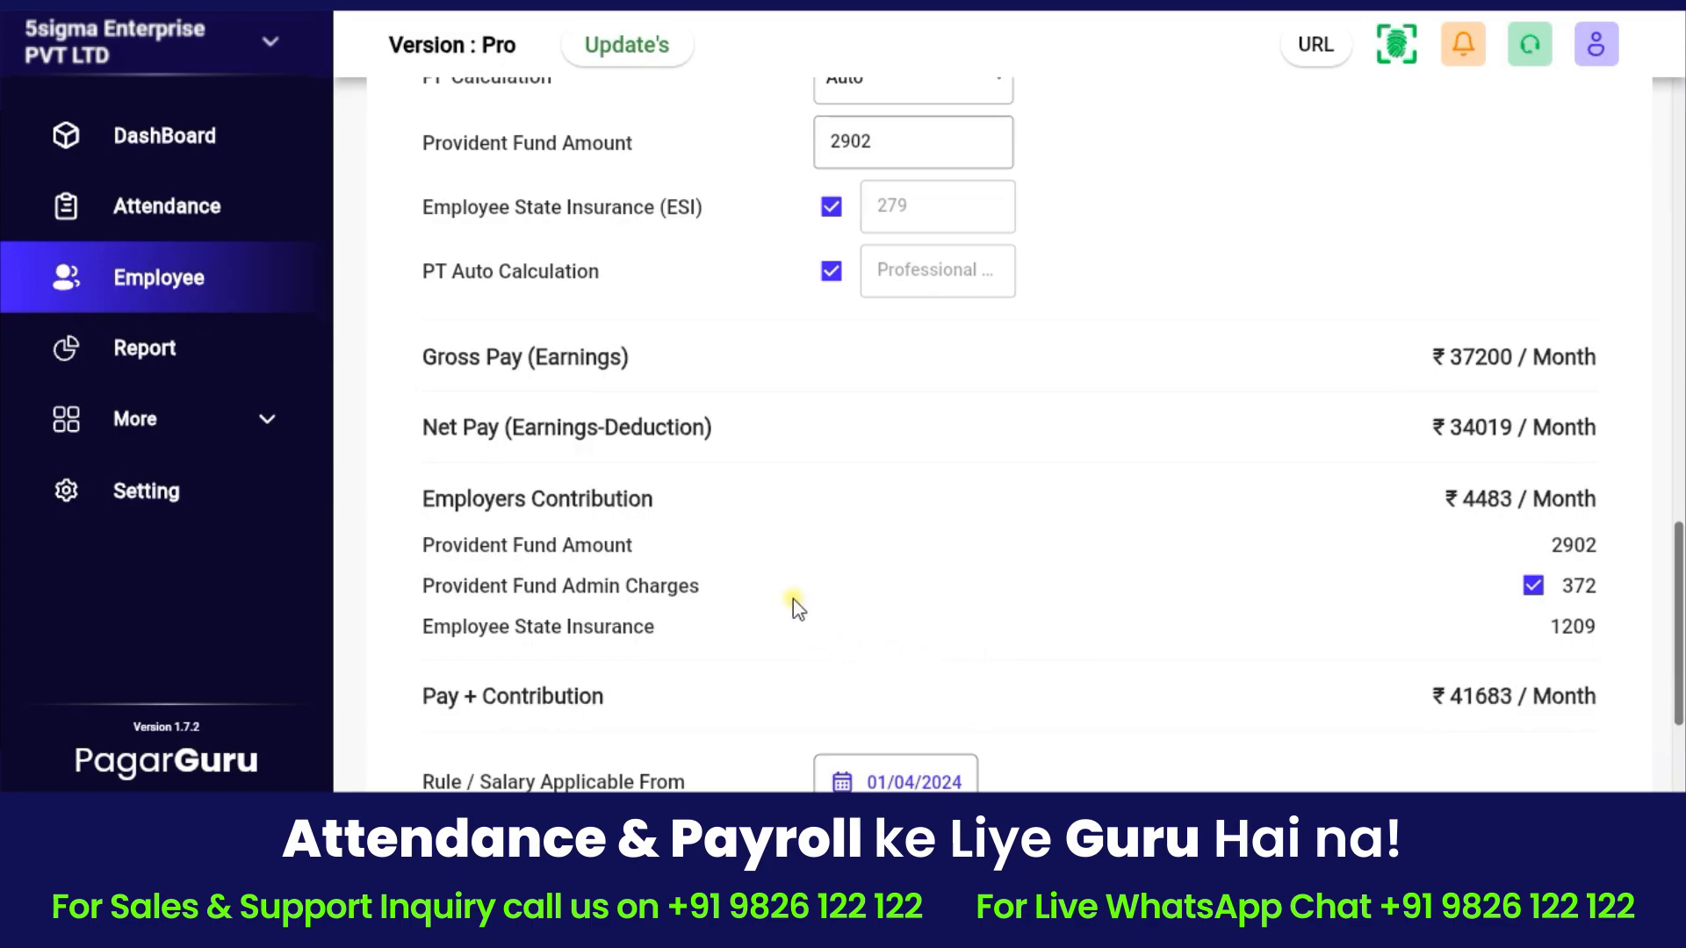
left_click(1533, 587)
left_click(1533, 587)
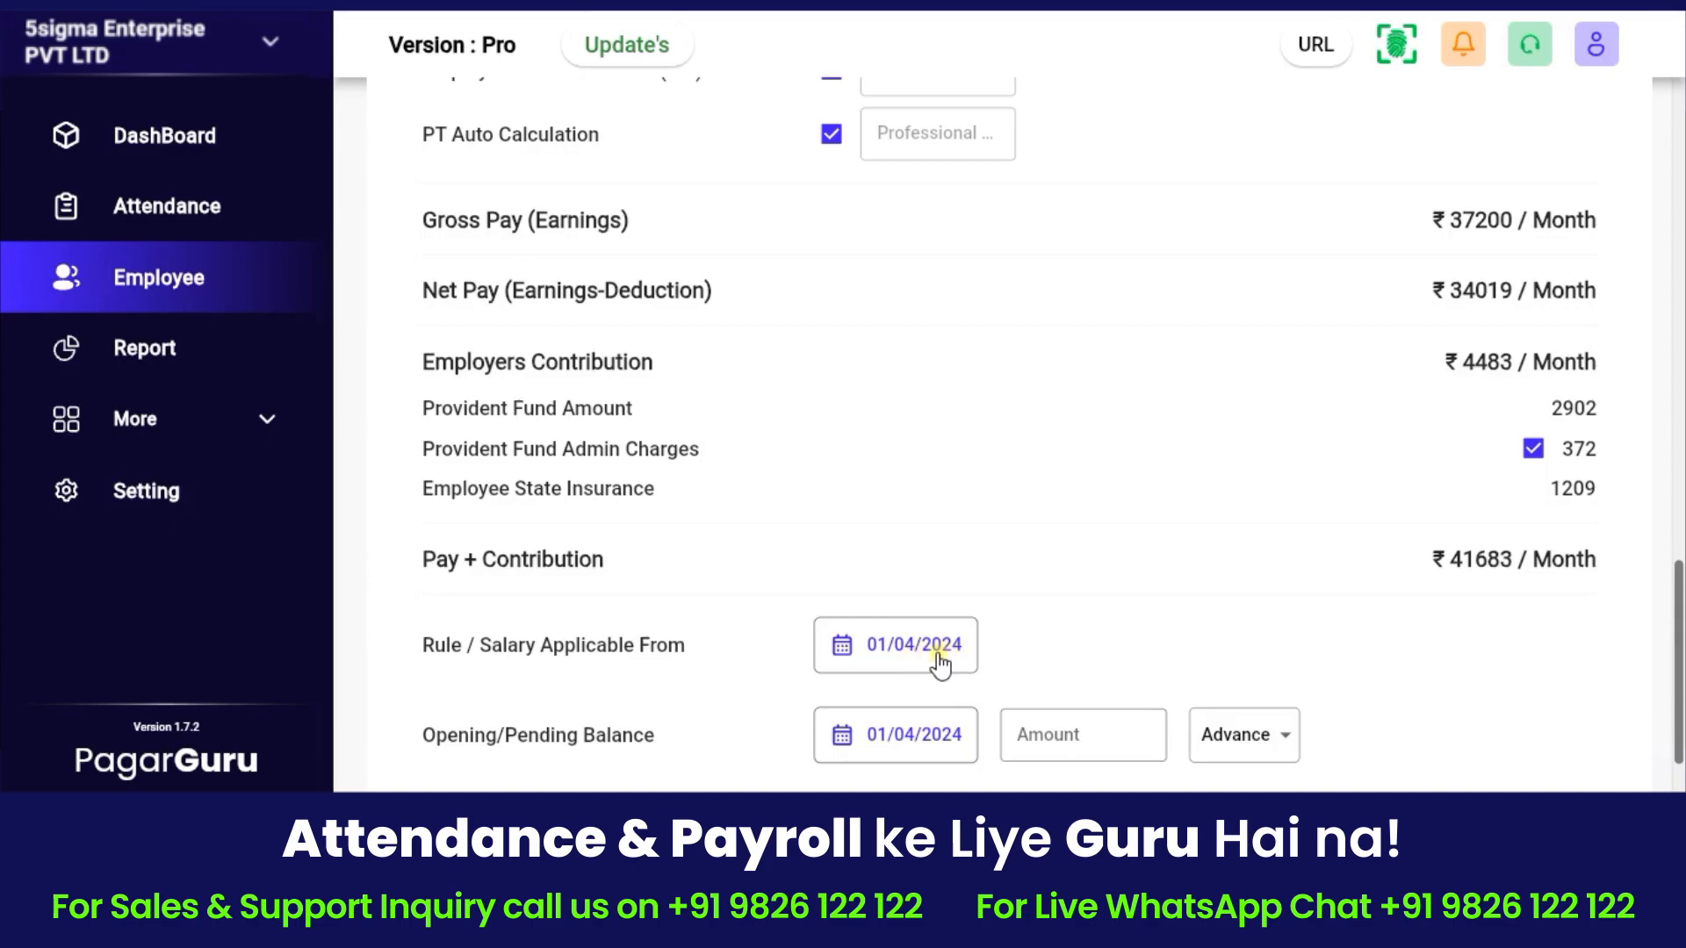
Enter an opening balance of 5000 and keep it marked as Advance.
scroll(960, 665, "down", 2)
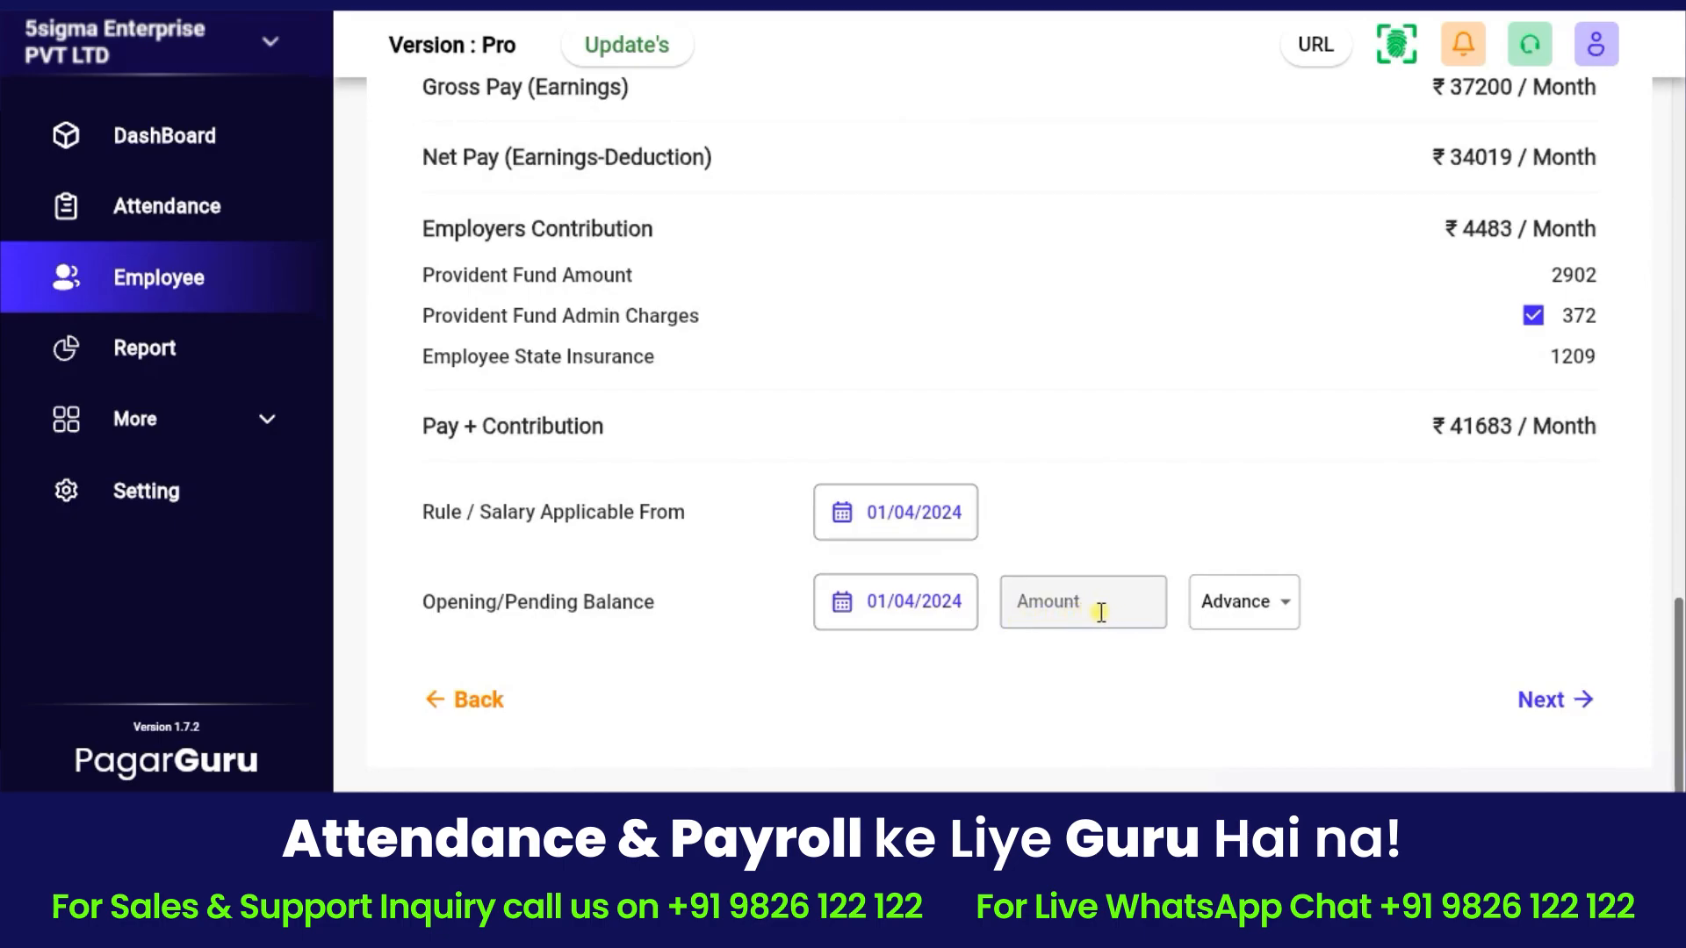
left_click(1058, 601)
type("5")
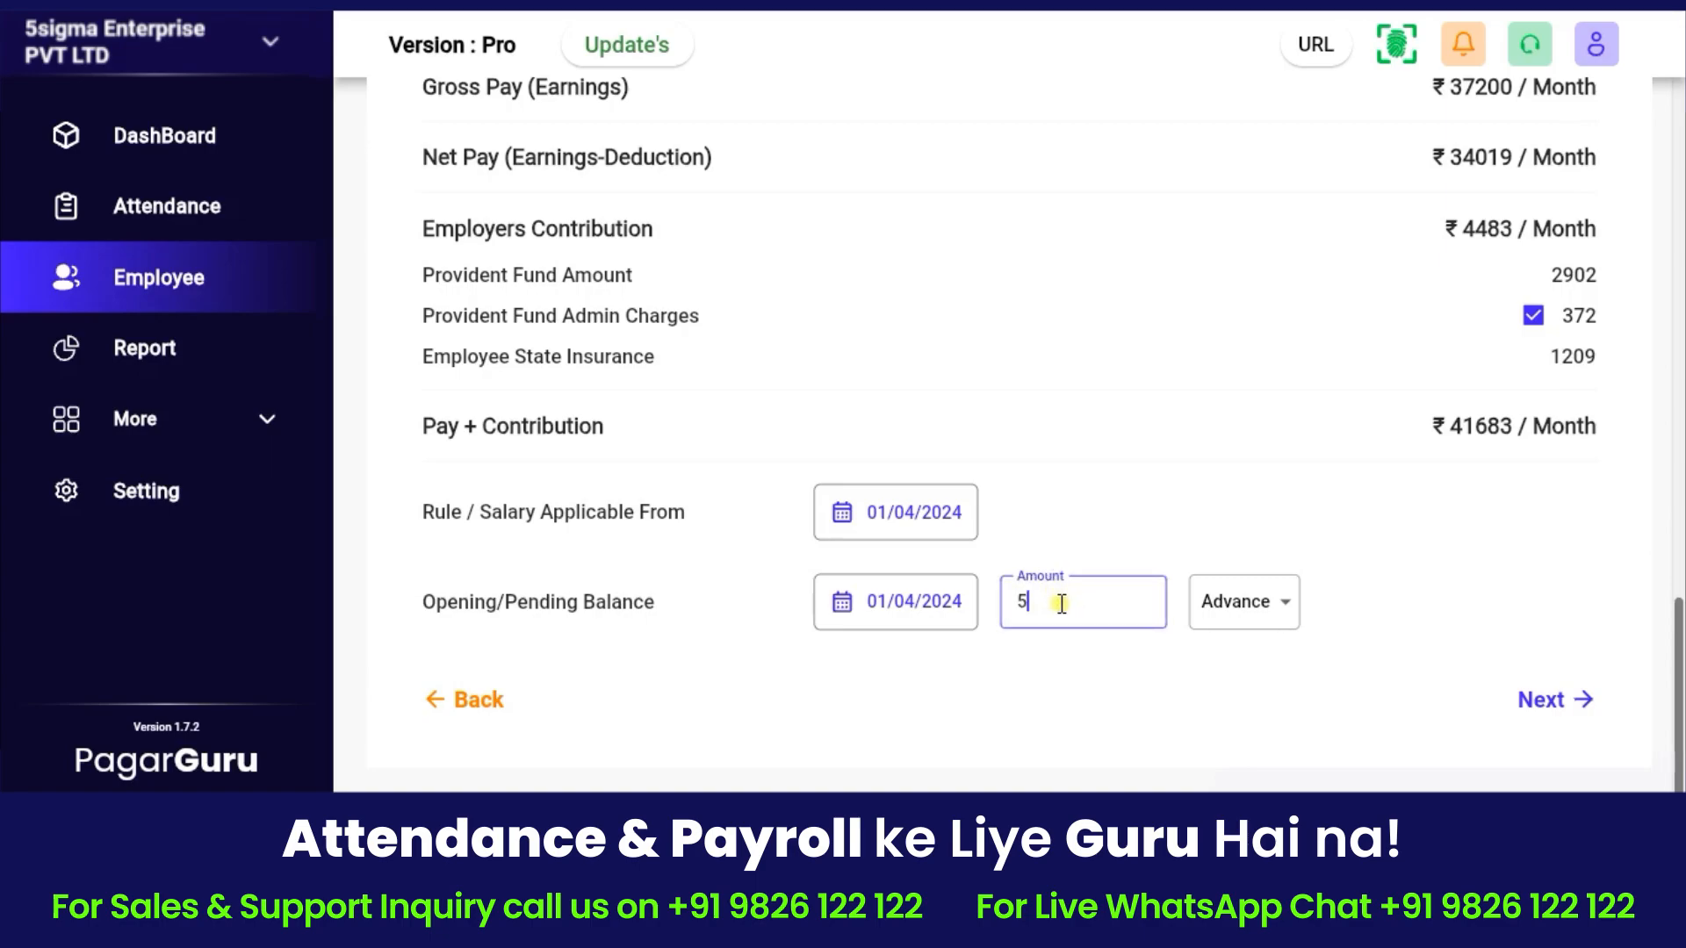
type("000")
left_click(1245, 619)
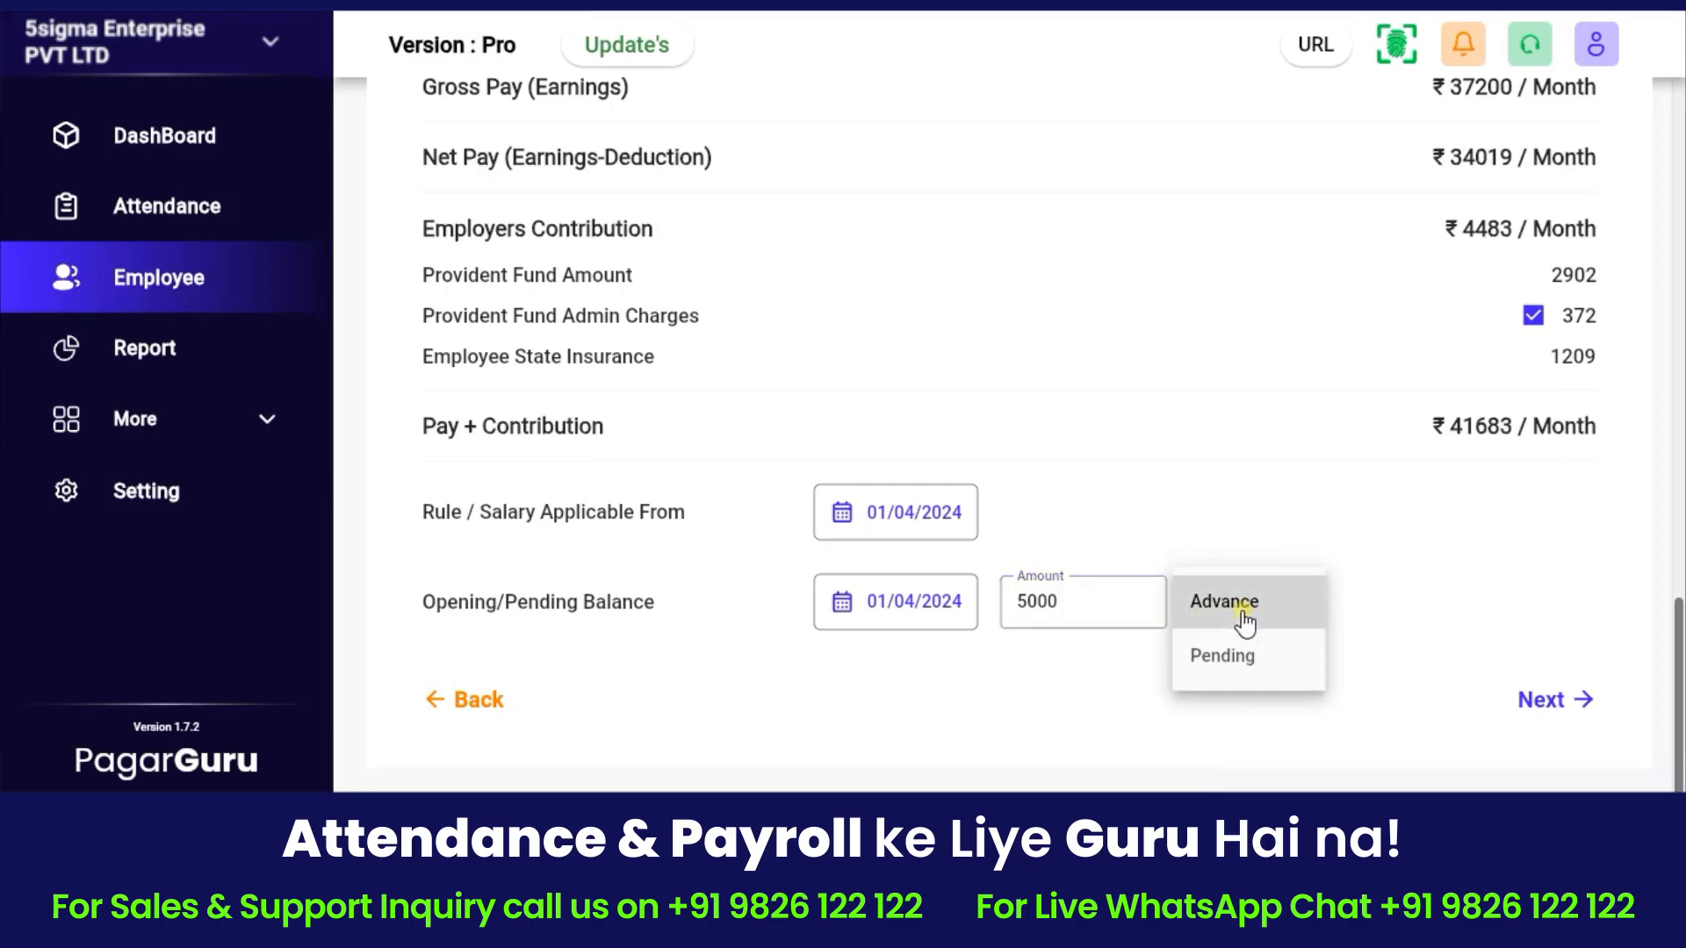
left_click(1240, 614)
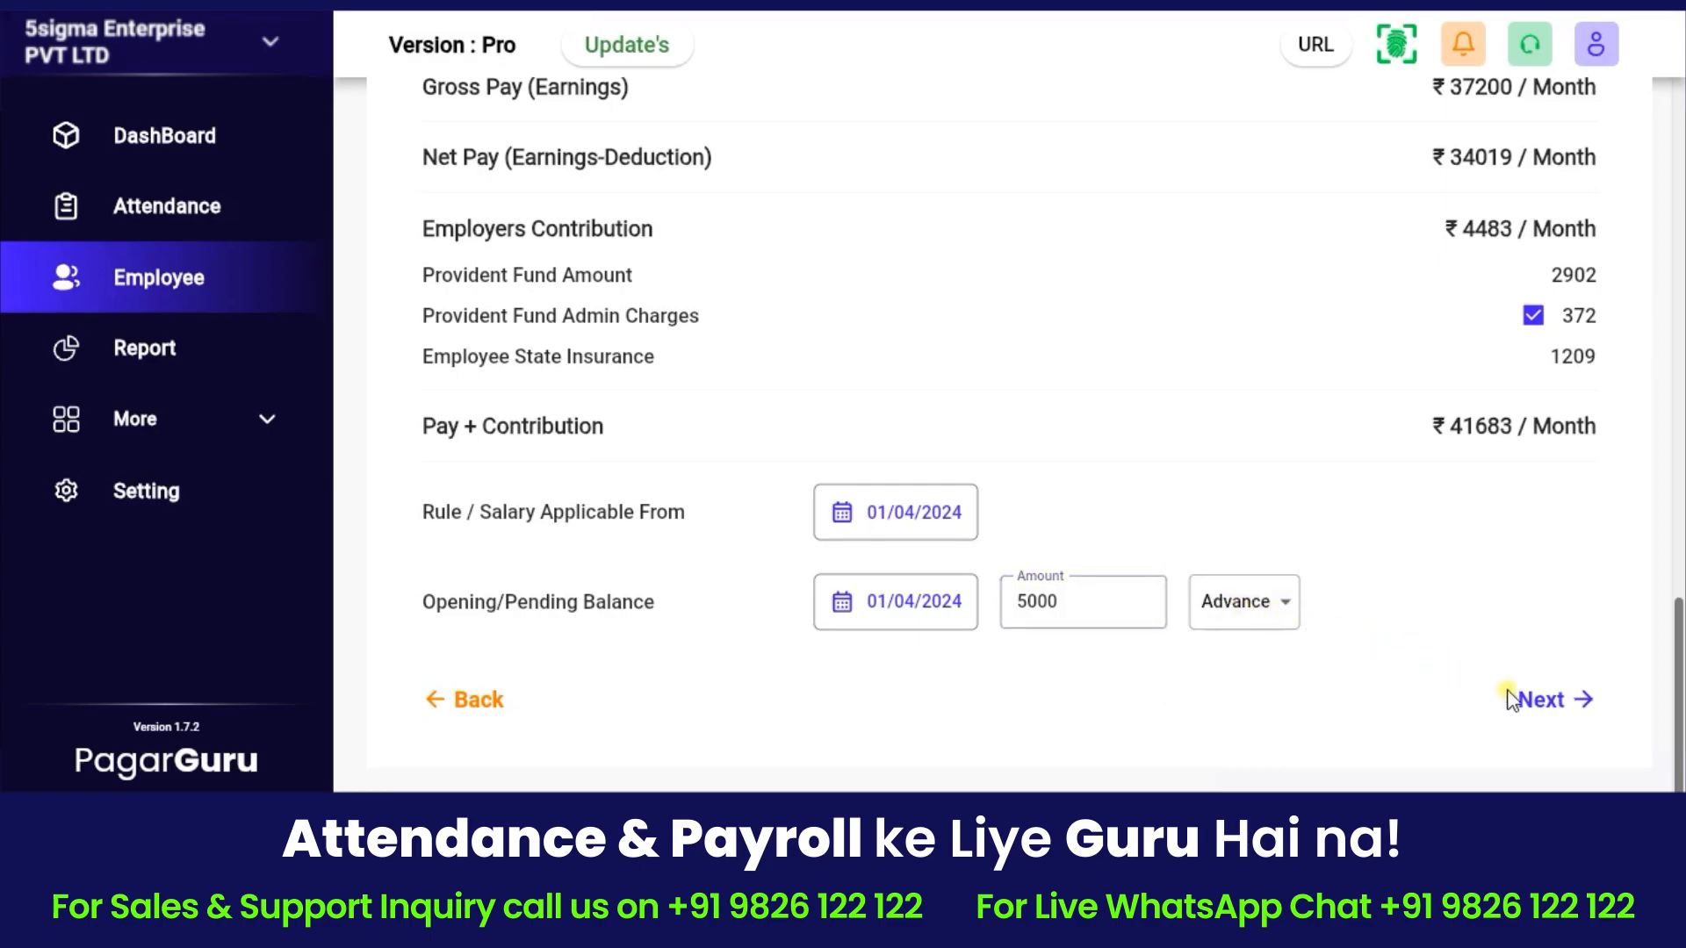
Continue to the Other Information section of the Add Employee form.
left_click(1566, 703)
scroll(1109, 562, "down", 2)
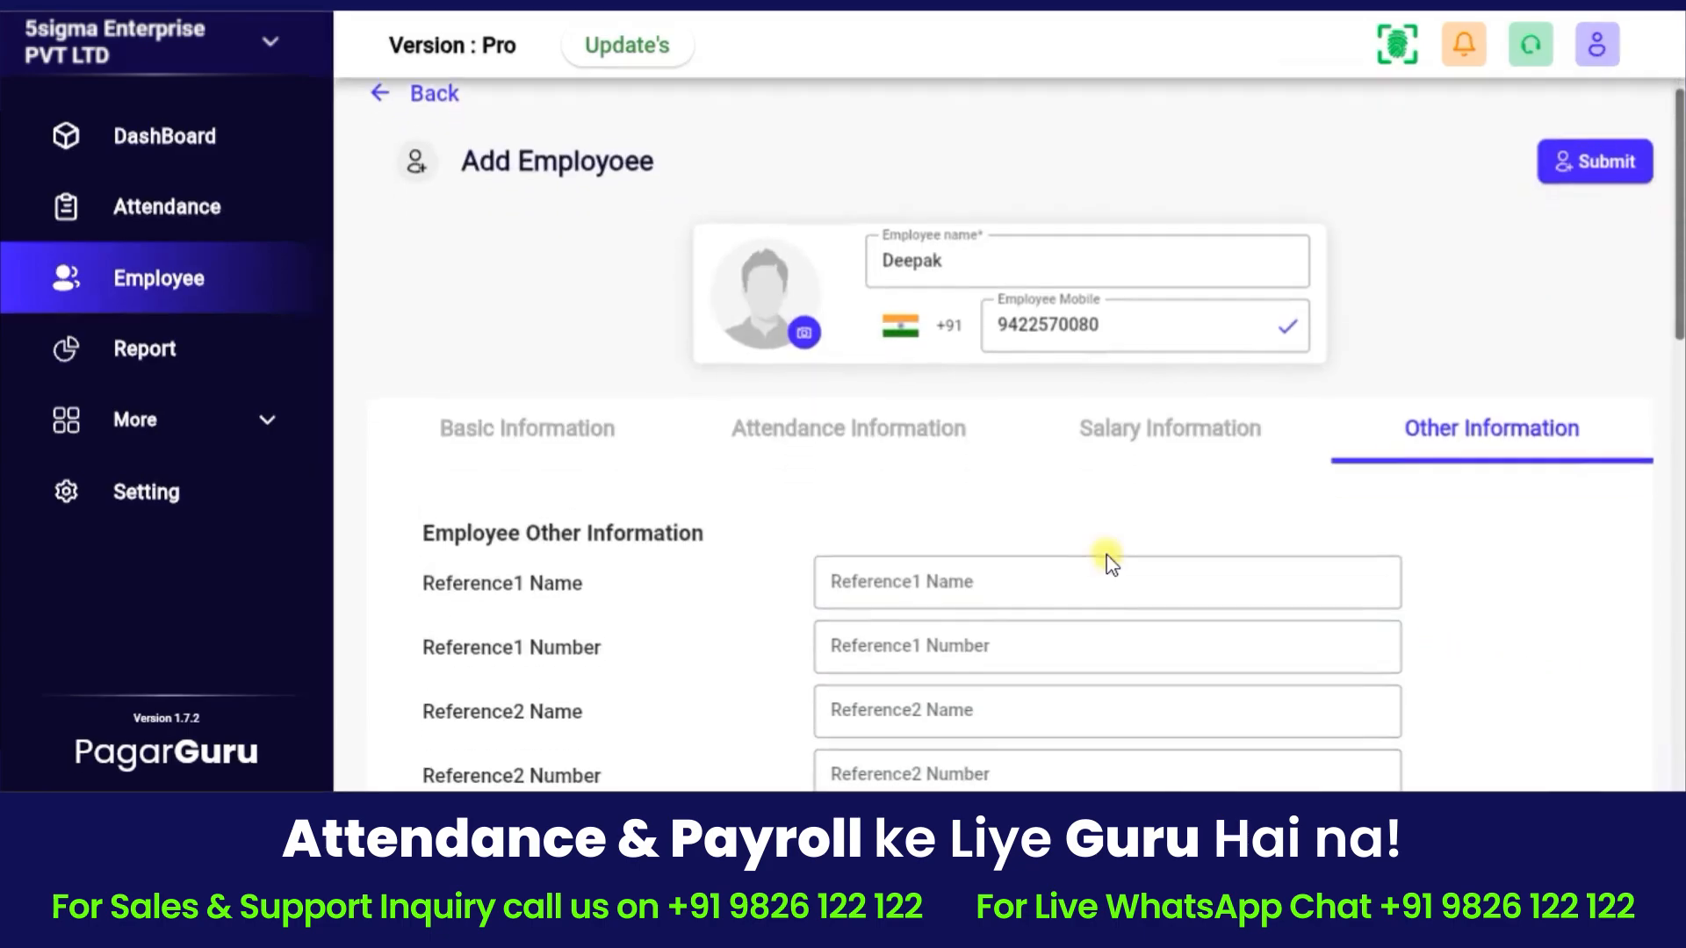